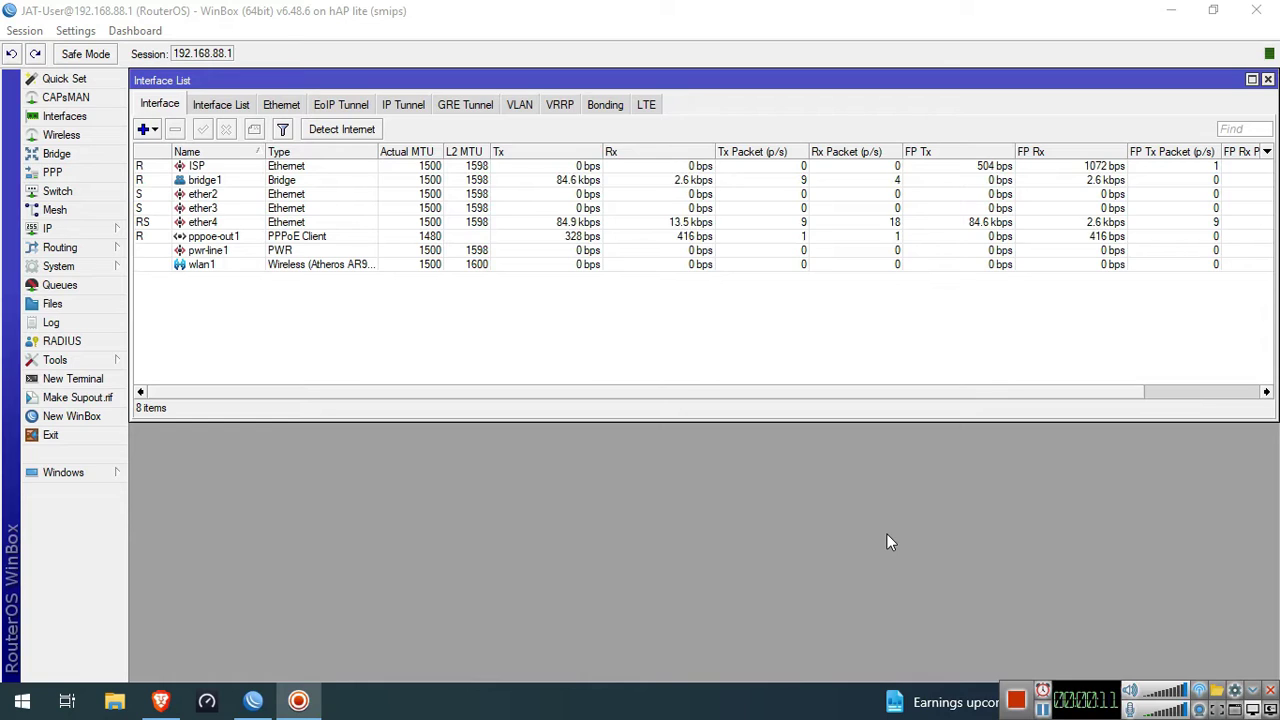
# Step: Bring up WinBox's Package List (all at 6.48.6) and check for updates, finding 6.49.7 available
pyautogui.click(1258, 698)
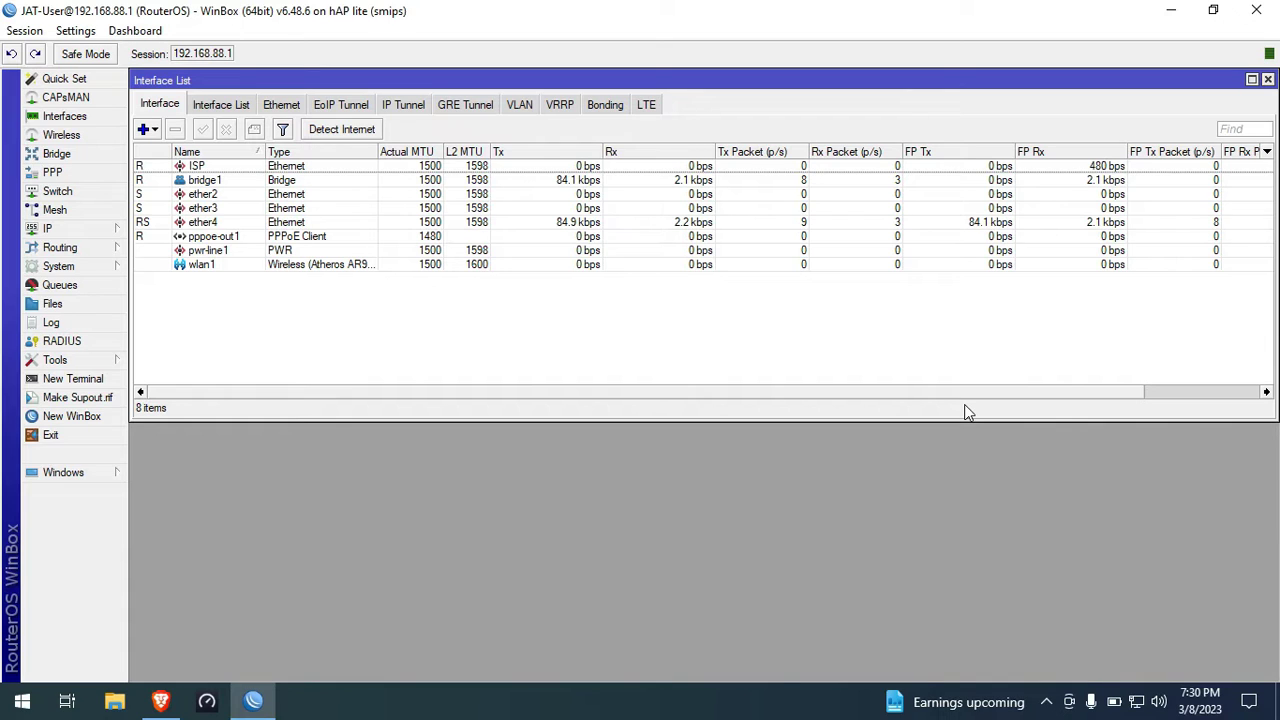
pyautogui.click(1047, 703)
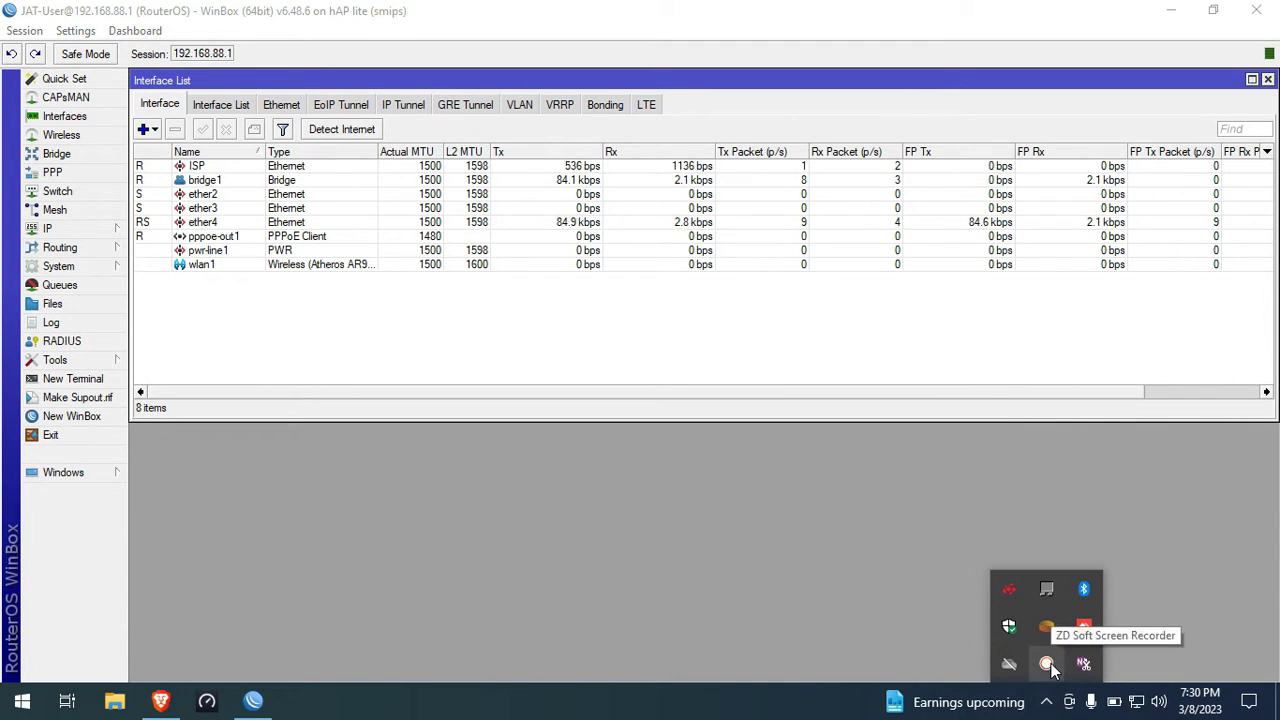
pyautogui.click(1046, 663)
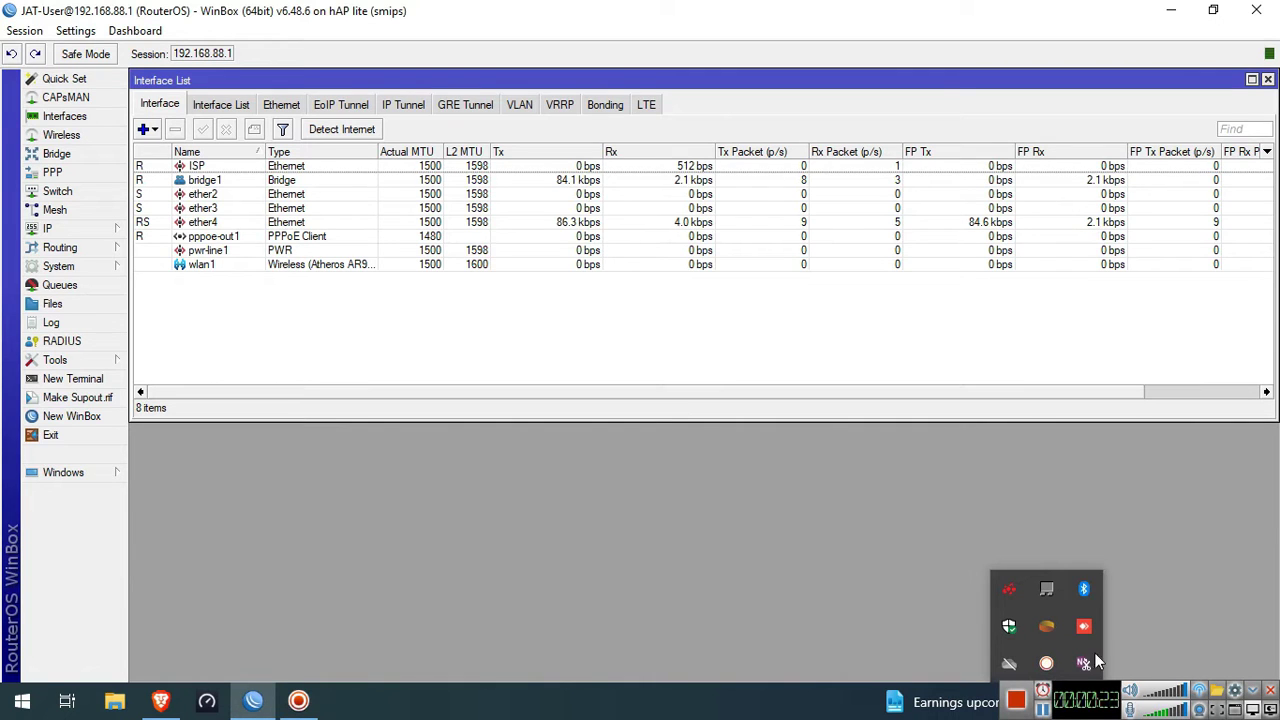
pyautogui.click(1250, 690)
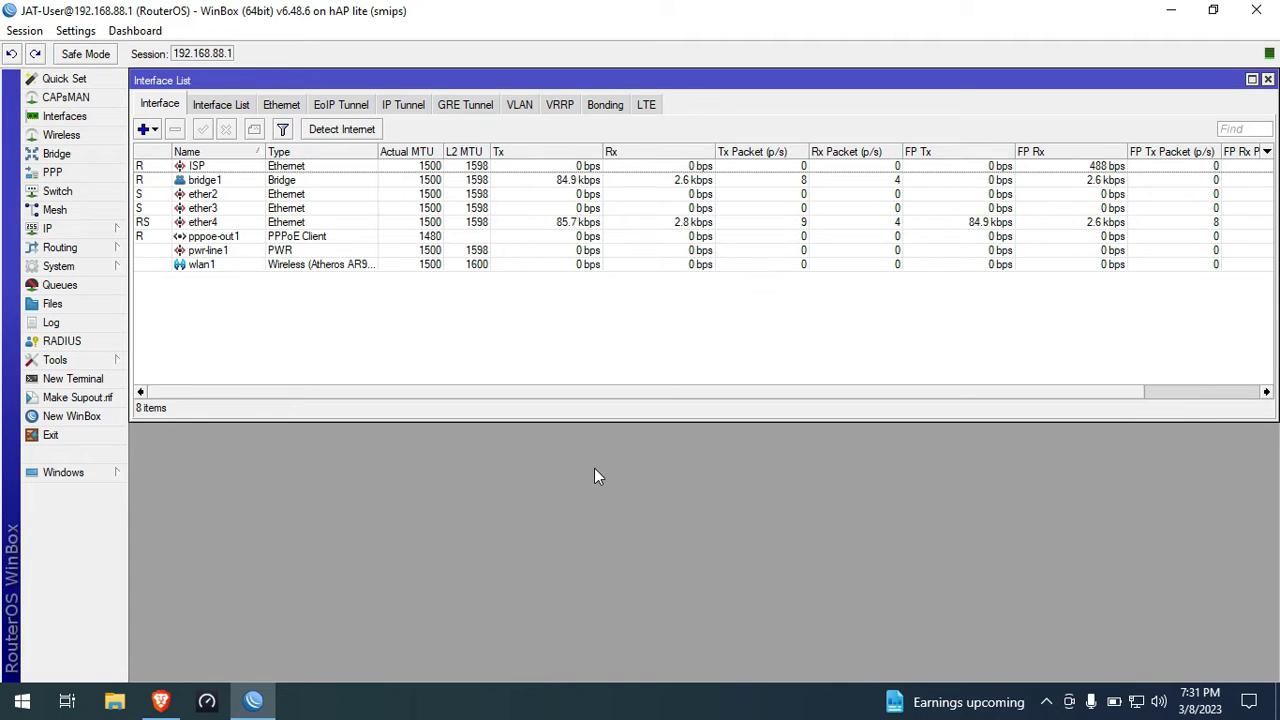
pyautogui.click(70, 266)
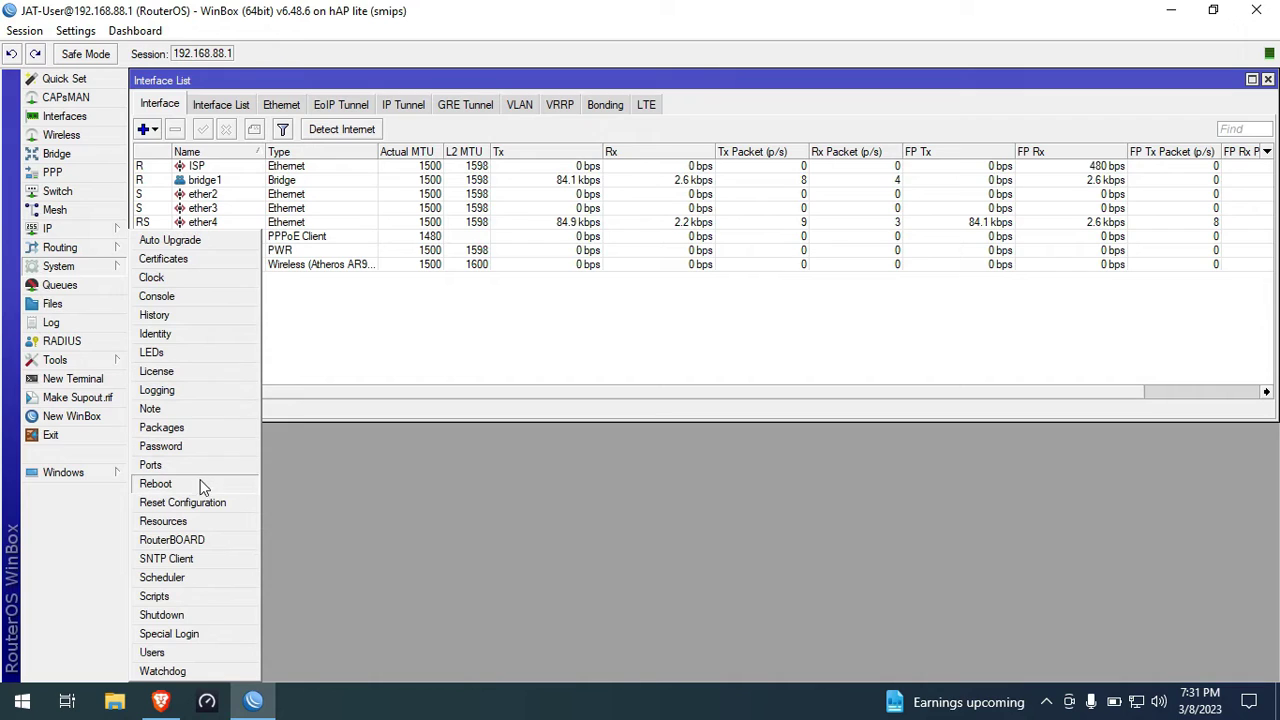
pyautogui.click(200, 428)
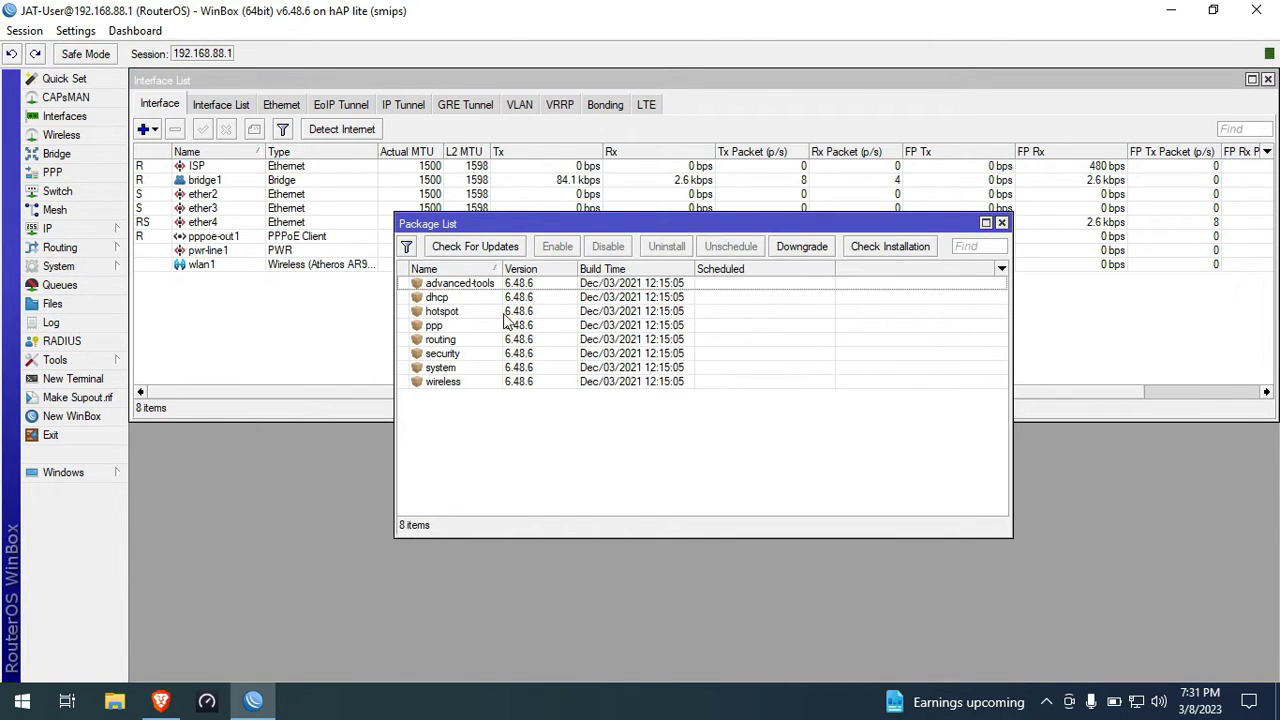
pyautogui.click(489, 252)
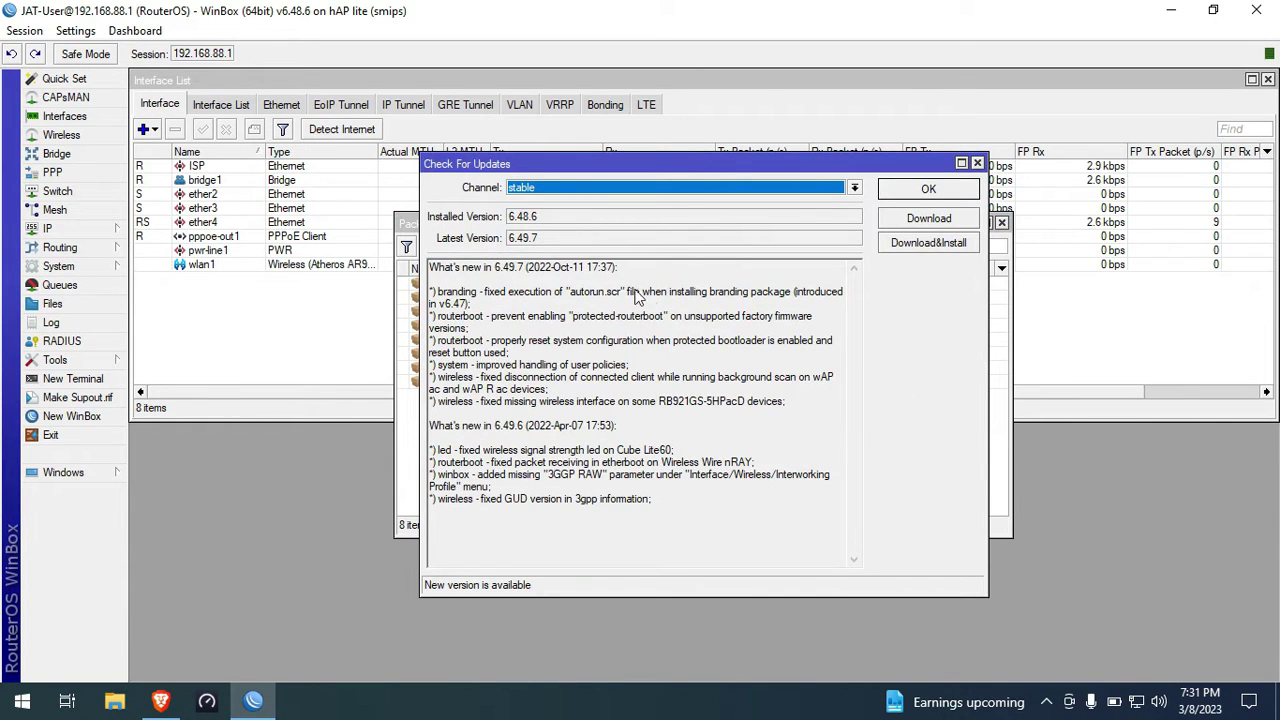
# Step: Download and install RouterOS 6.49.7 from the stable channel, then wait for the router to reboot
pyautogui.moveTo(553, 241); pyautogui.dragTo(503, 245)
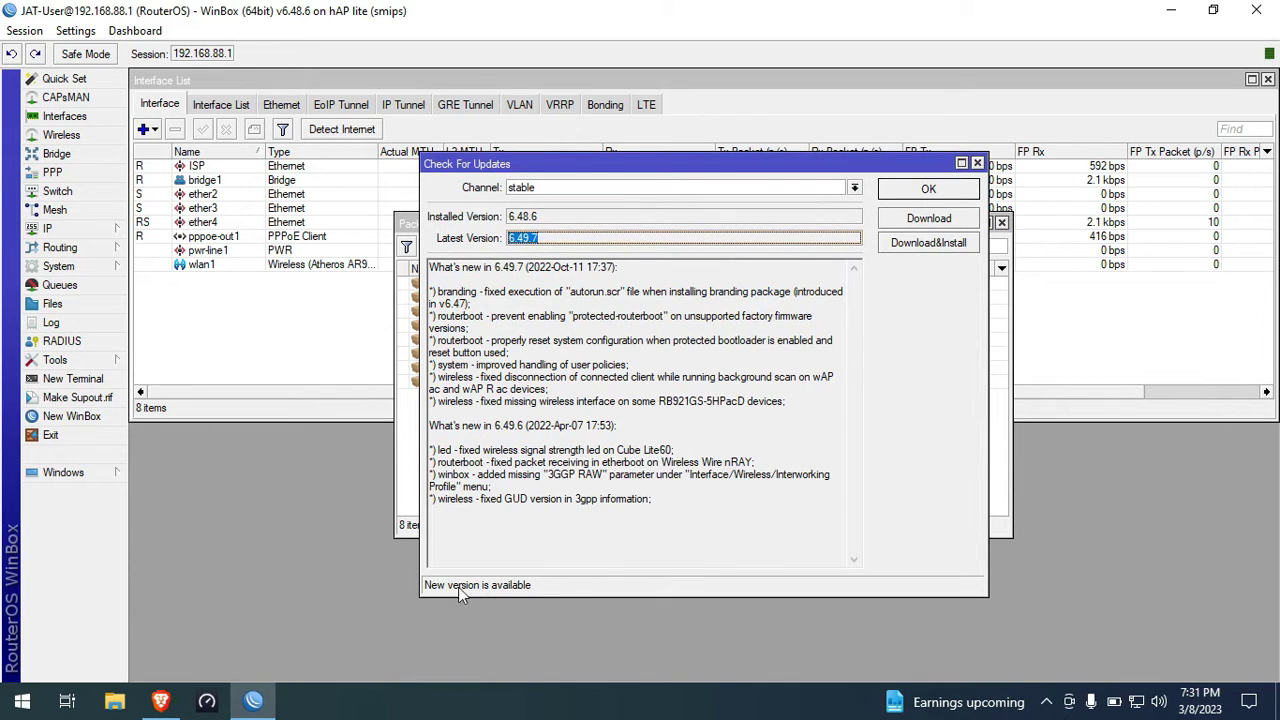
pyautogui.click(855, 188)
pyautogui.click(703, 217)
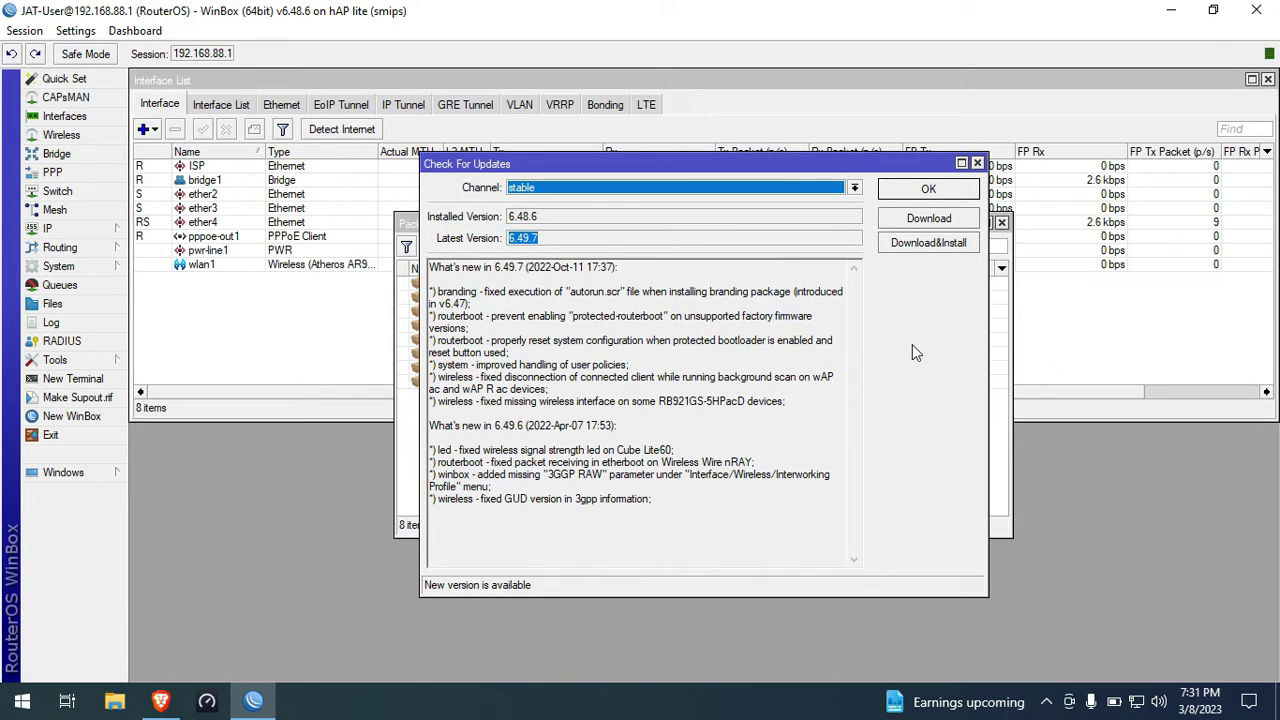
pyautogui.click(926, 249)
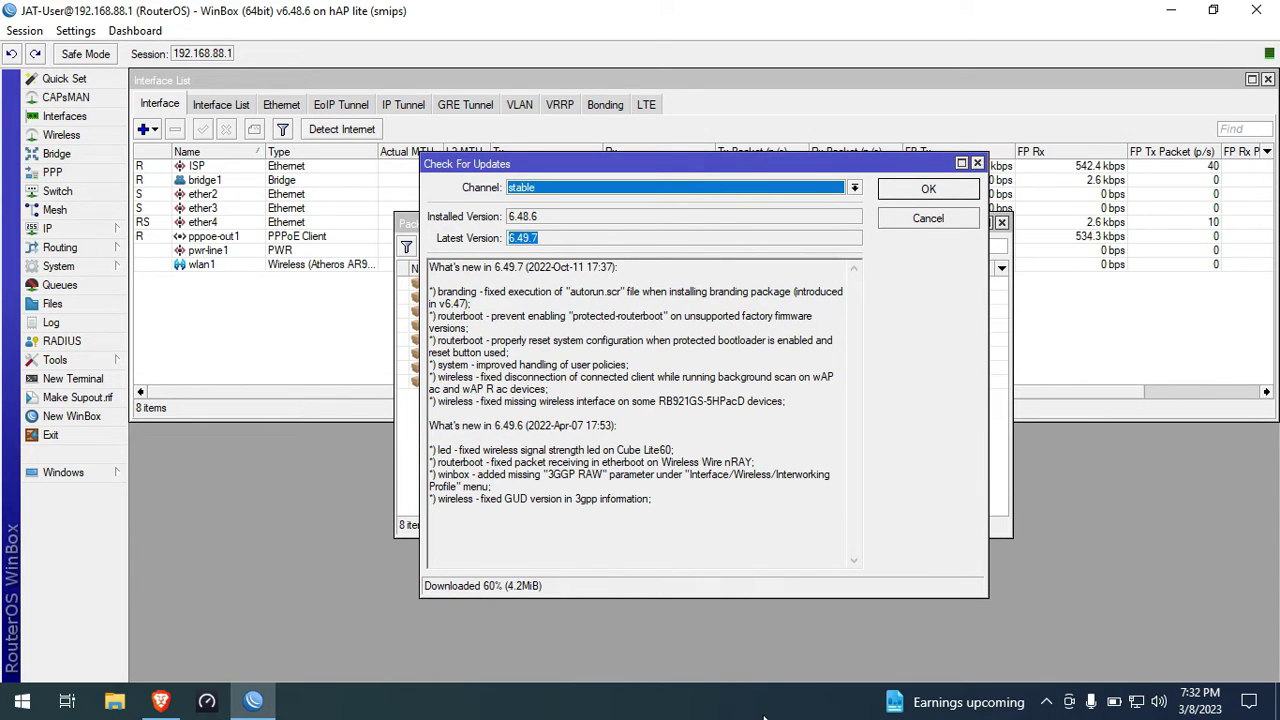
pyautogui.click(1046, 702)
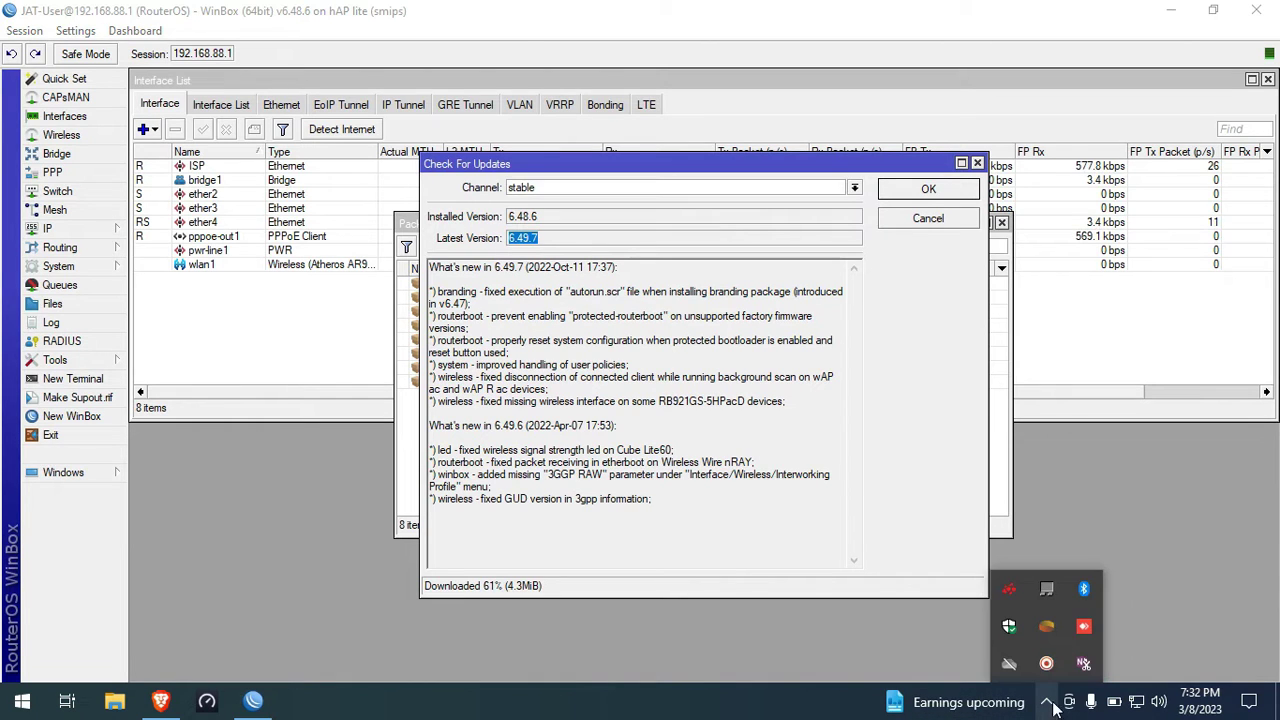
pyautogui.click(1046, 665)
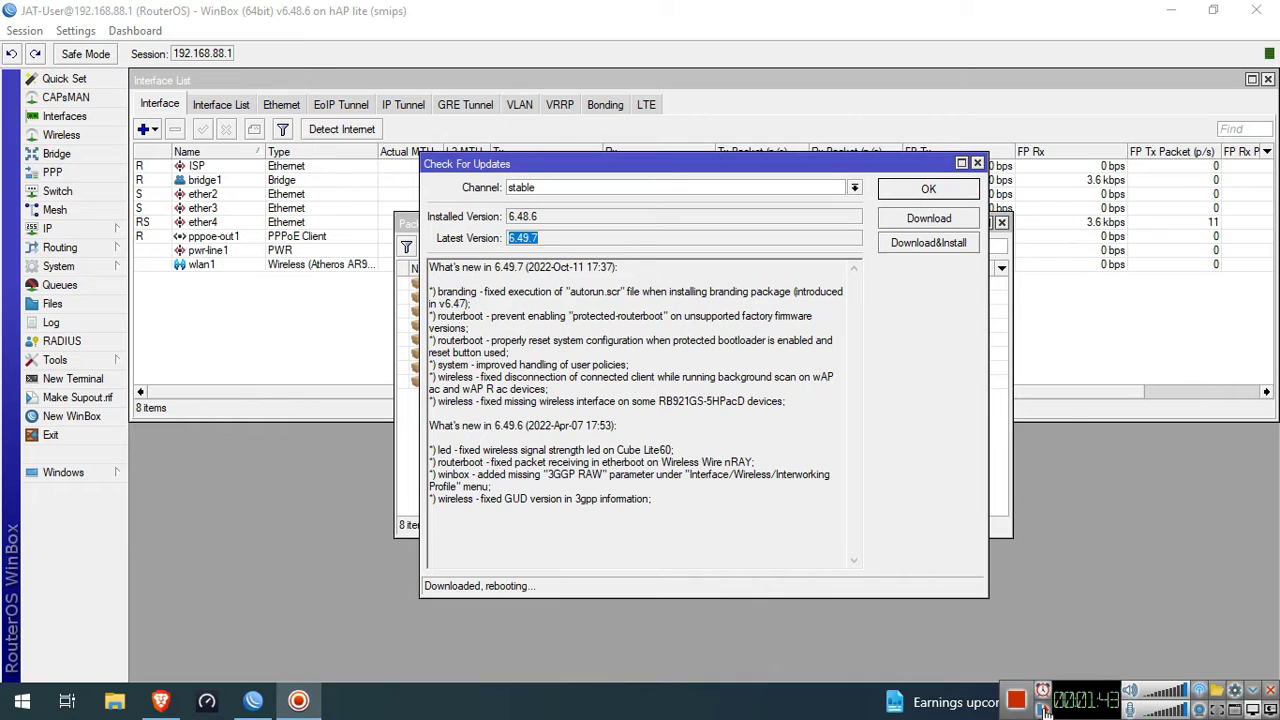
pyautogui.click(540, 584)
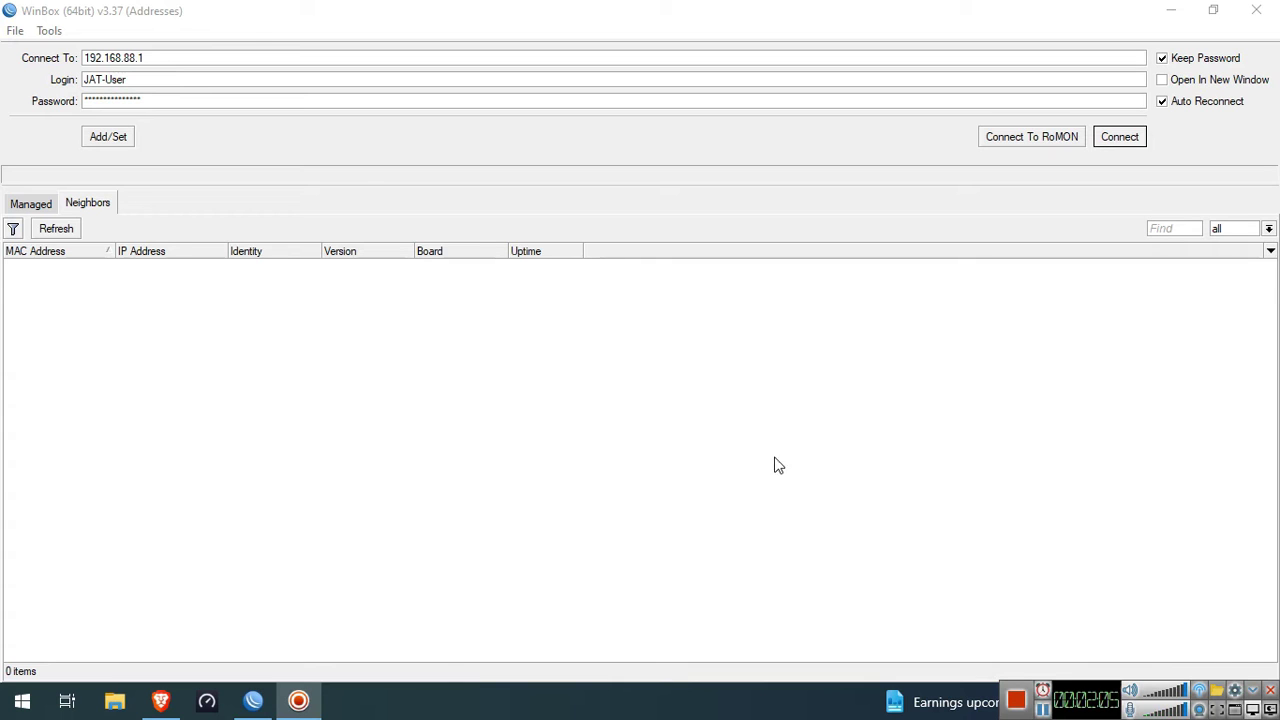
# Step: Log back into 192.168.88.1, which now runs RouterOS 6.49.7
pyautogui.click(1120, 138)
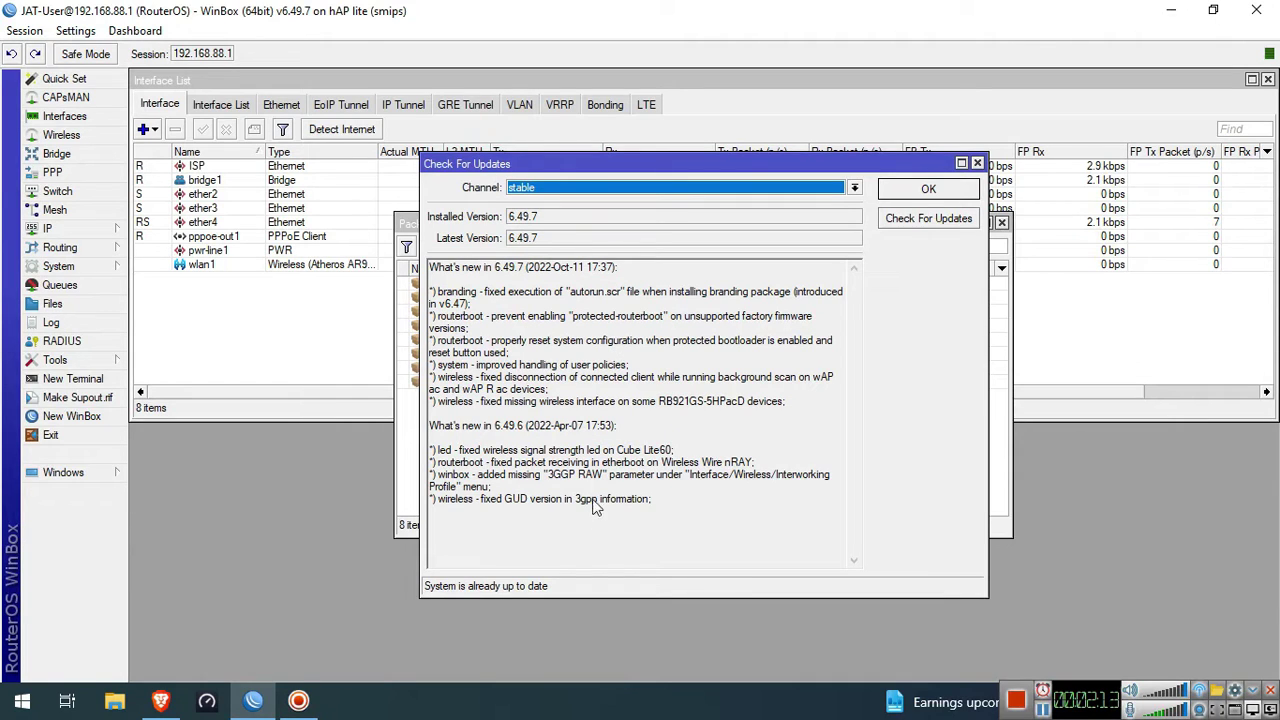
pyautogui.click(88, 268)
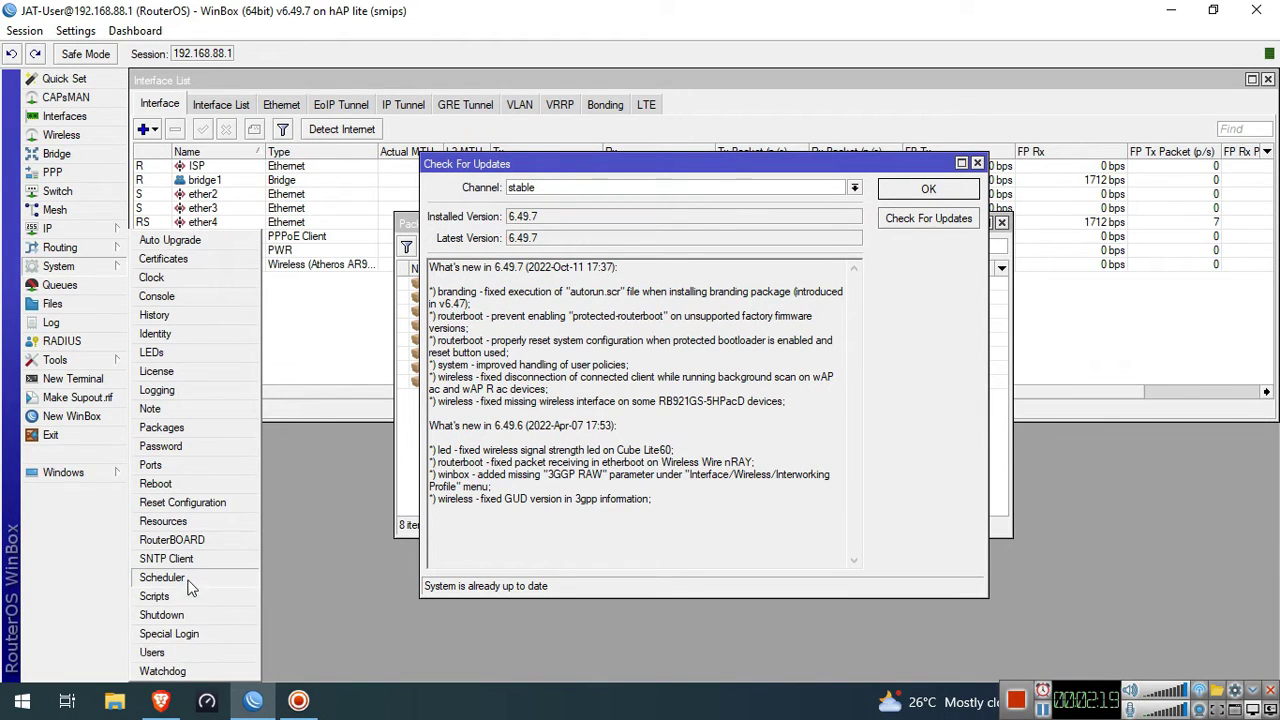
# Step: Upgrade the RouterBOARD firmware from 6.45.9 to 6.49.7, confirming the upgrade prompt
pyautogui.click(190, 540)
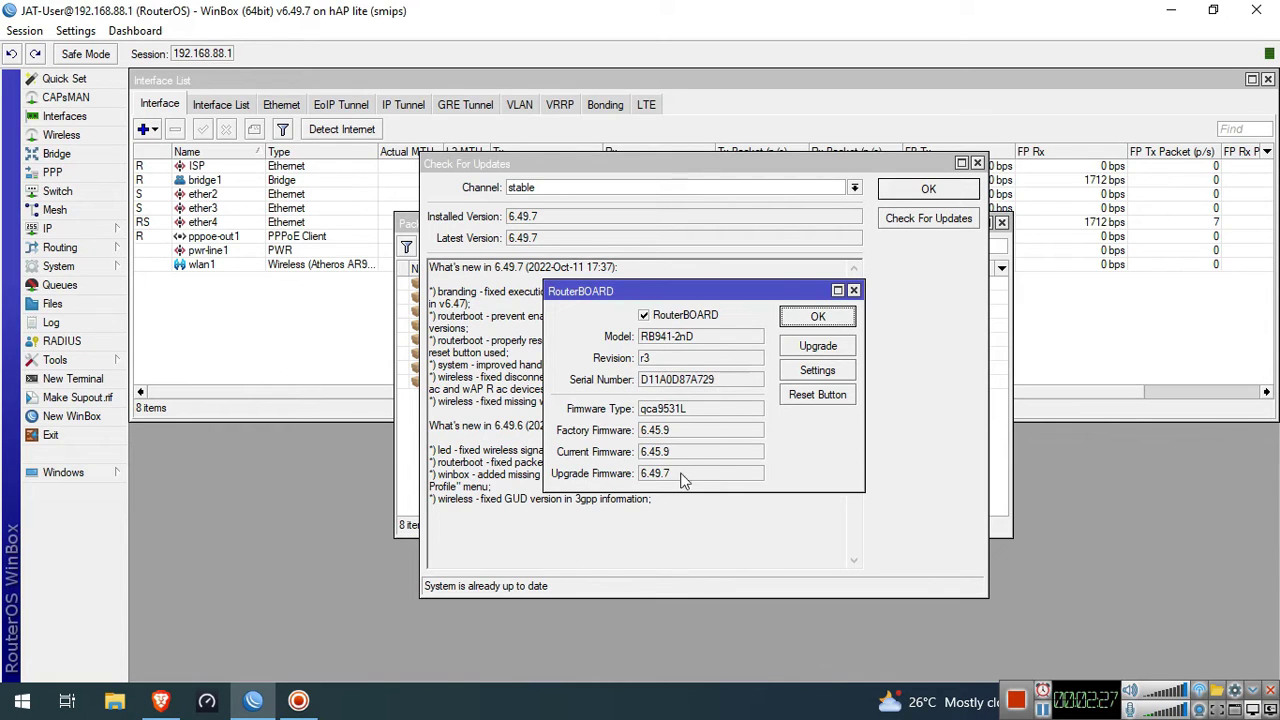
pyautogui.moveTo(700, 474); pyautogui.dragTo(625, 480)
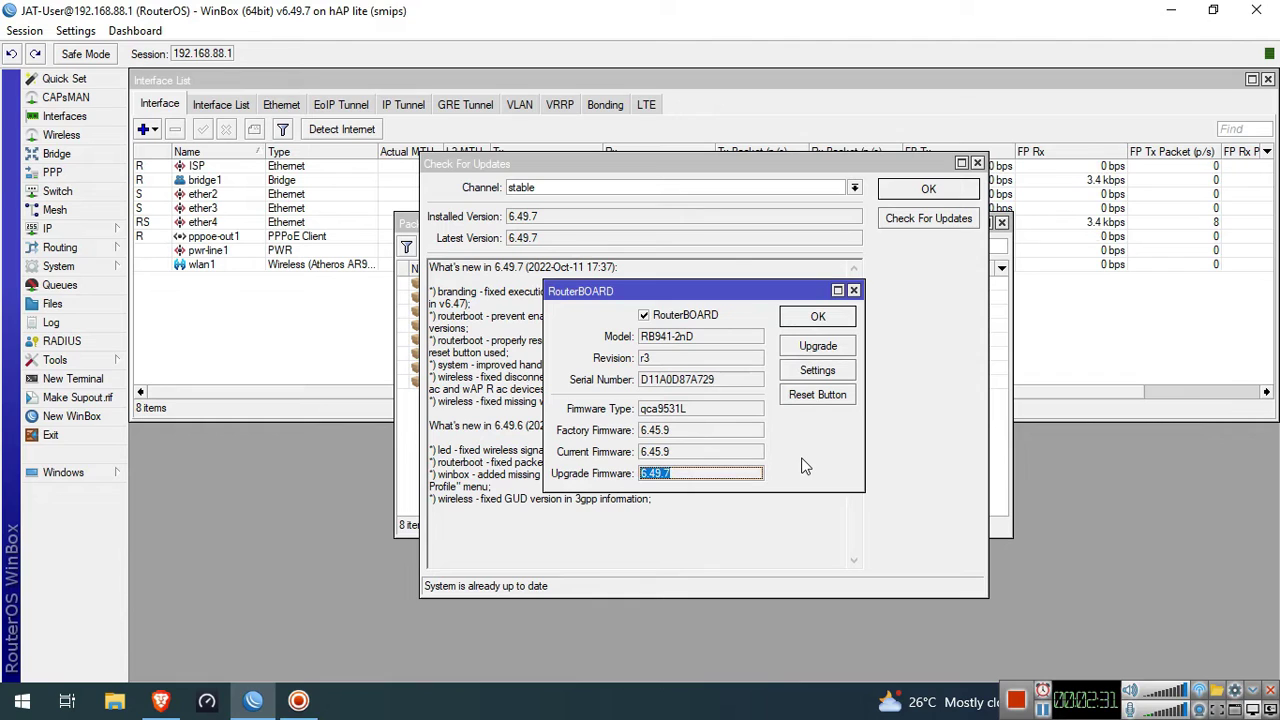
pyautogui.click(749, 475)
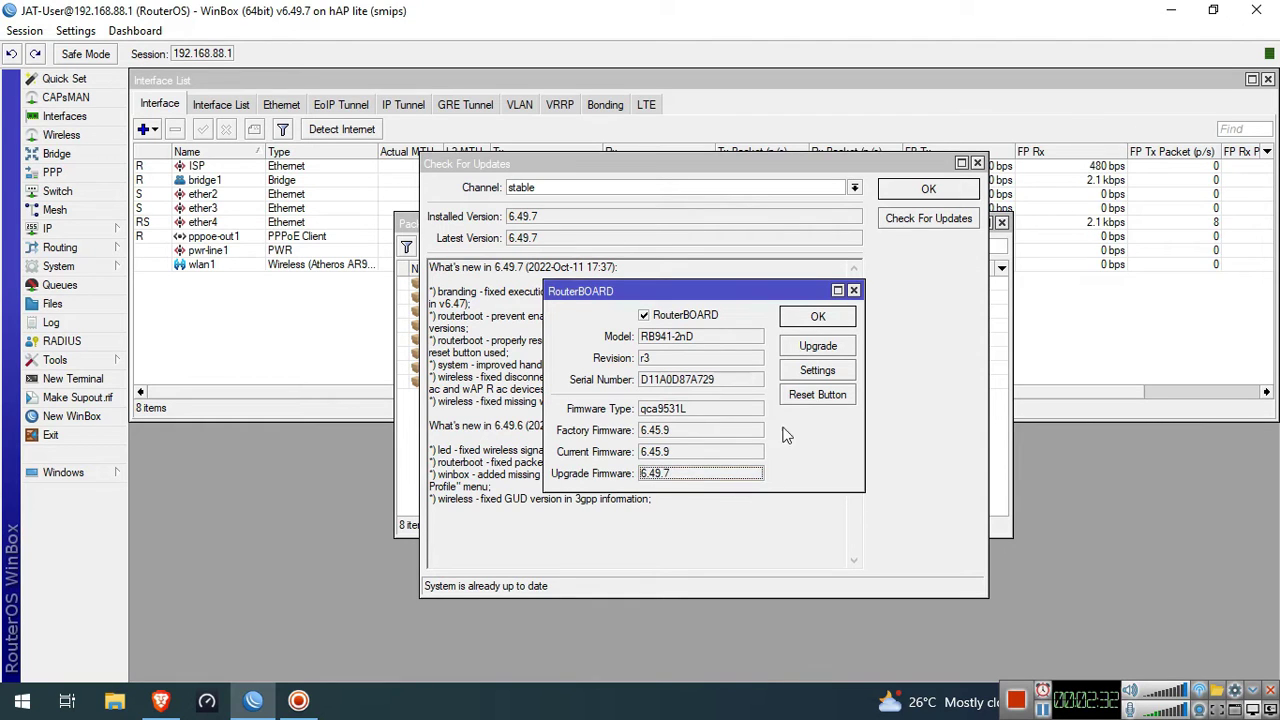
pyautogui.click(822, 346)
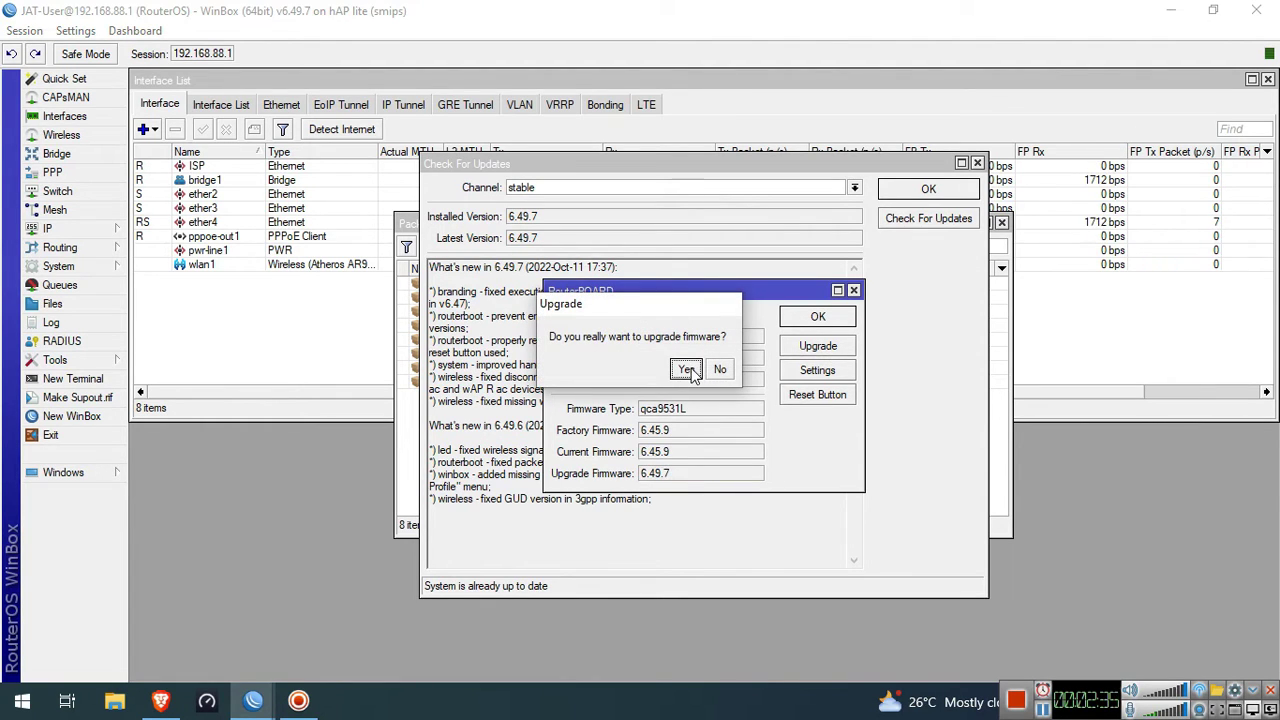
pyautogui.click(687, 370)
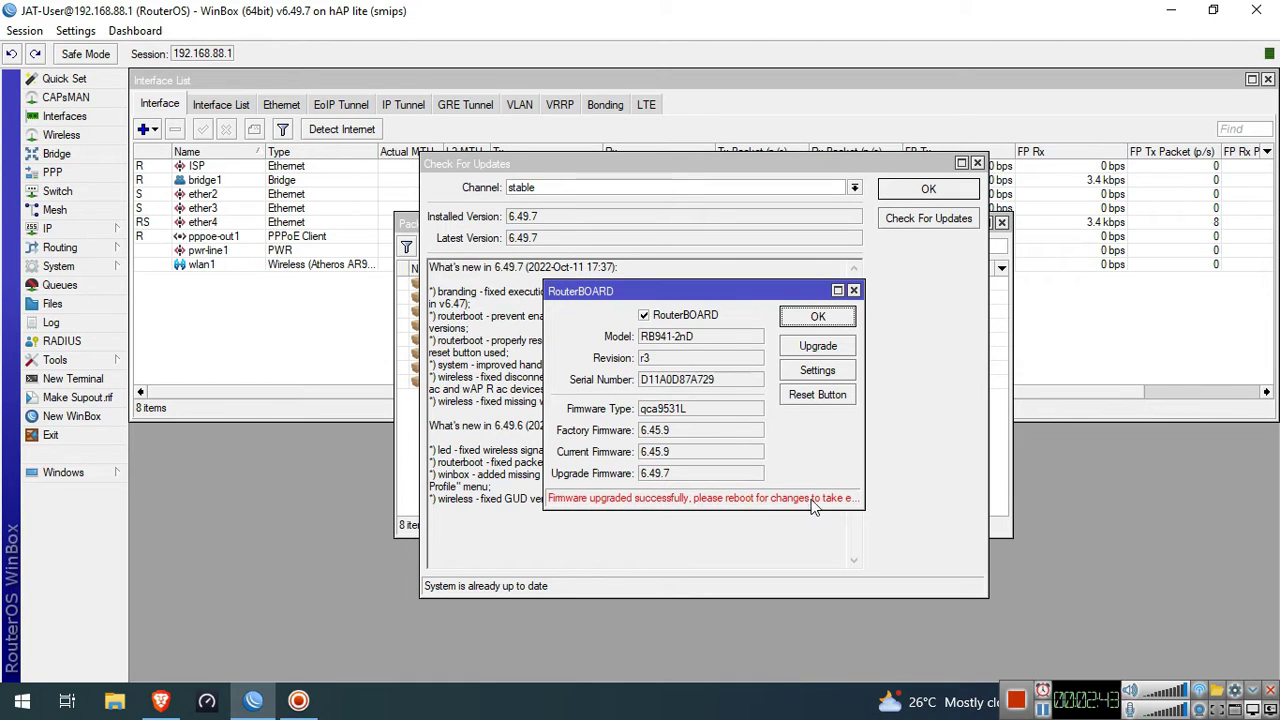
# Step: Reboot the router and reconnect so current RouterBOARD firmware reads 6.49.7
pyautogui.click(95, 266)
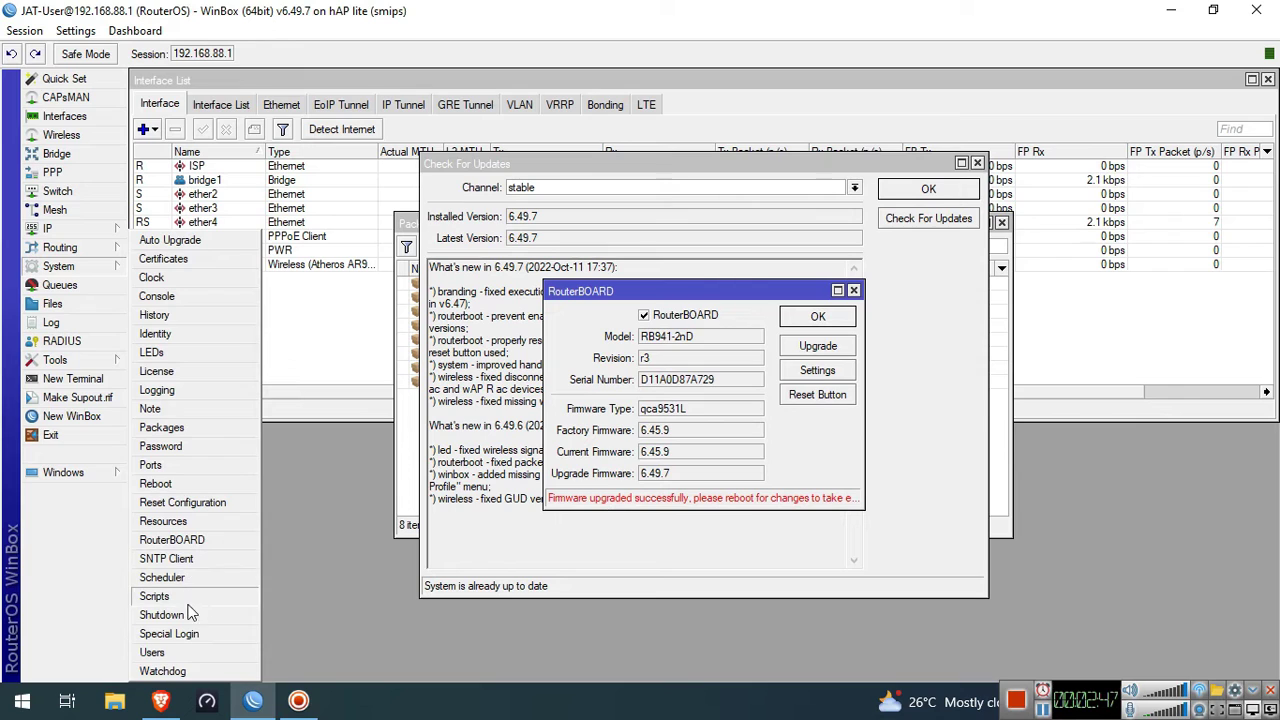
pyautogui.click(180, 488)
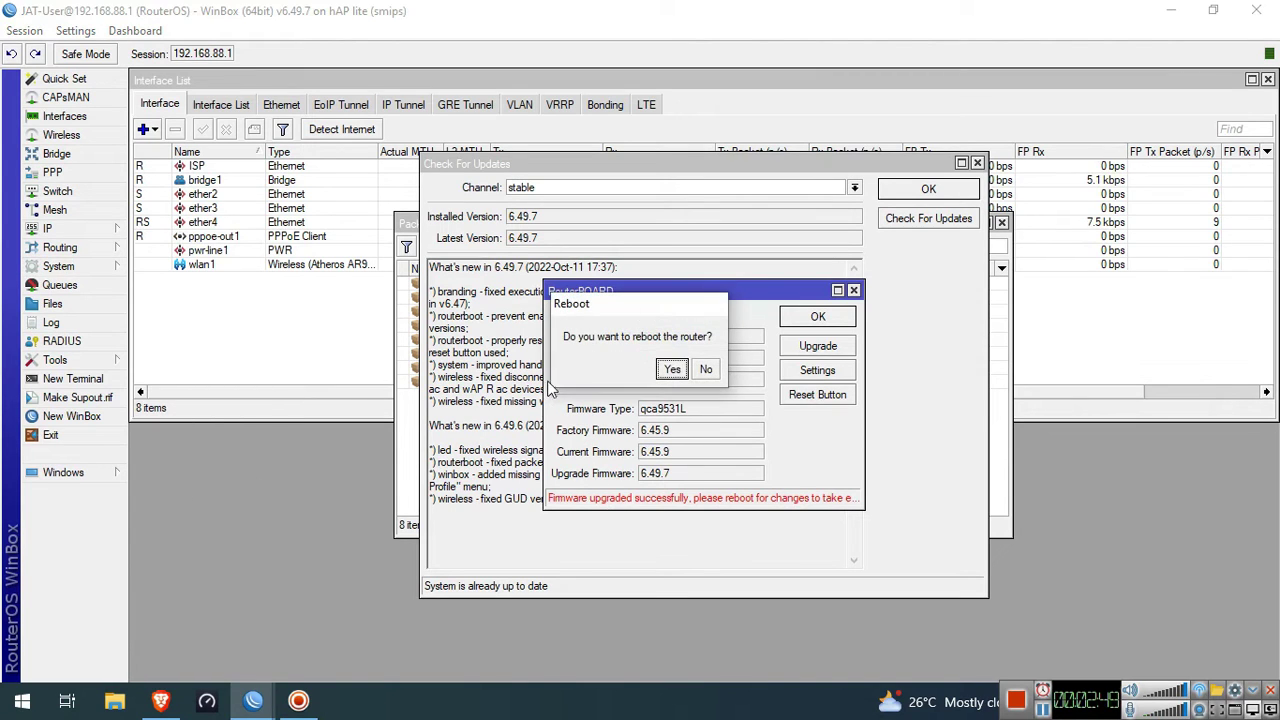
pyautogui.click(748, 368)
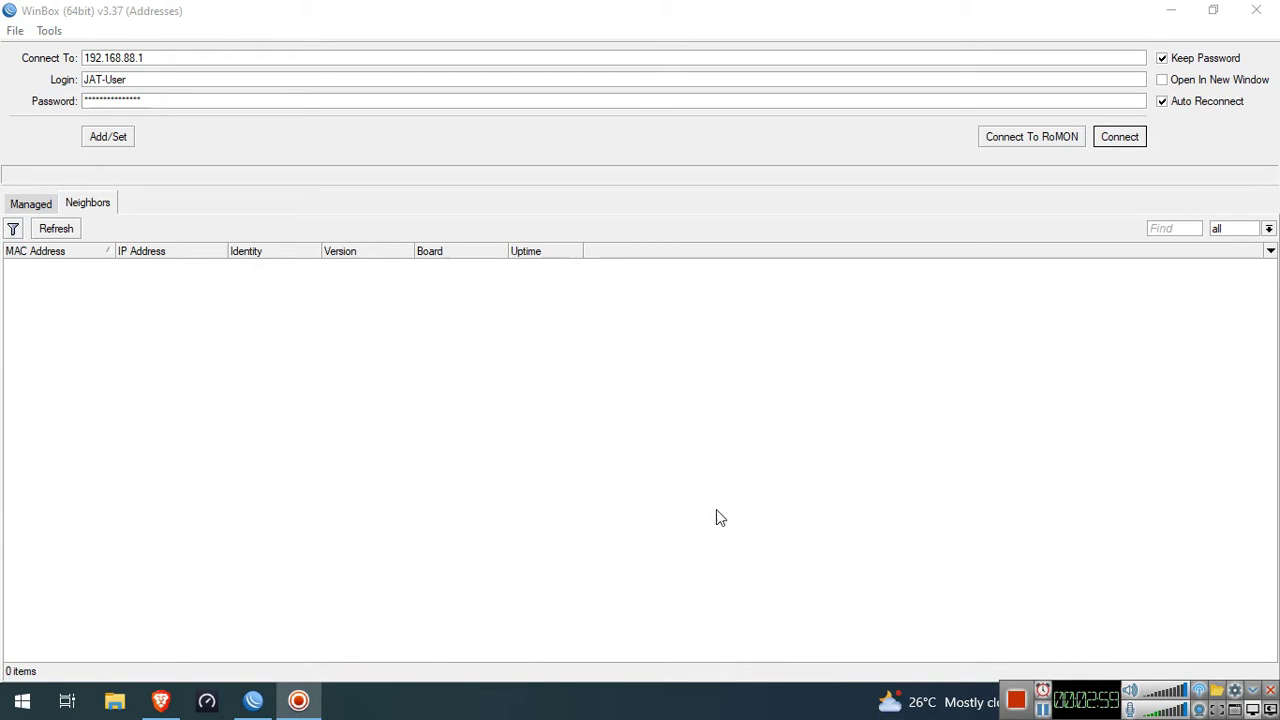
pyautogui.click(1119, 138)
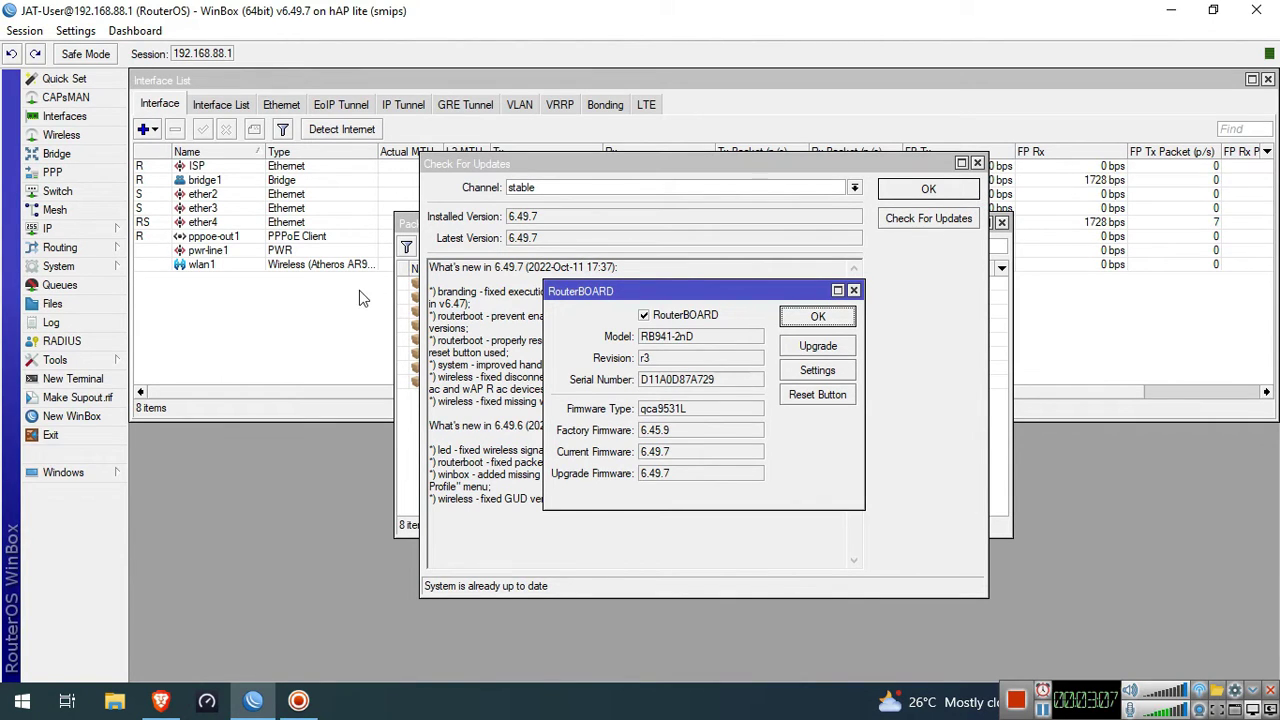
# Step: Re-check stable updates, confirming all packages at 6.49.7 and up to date, then close the dialogs
pyautogui.click(102, 267)
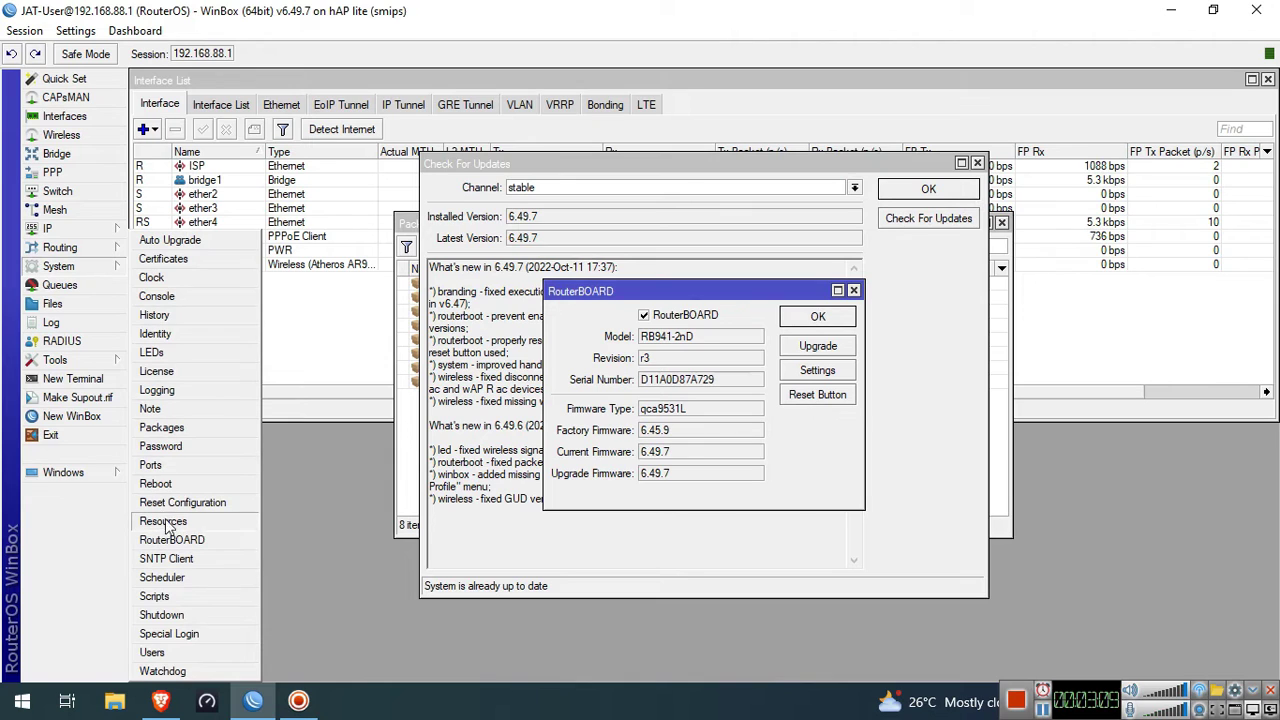
pyautogui.click(175, 428)
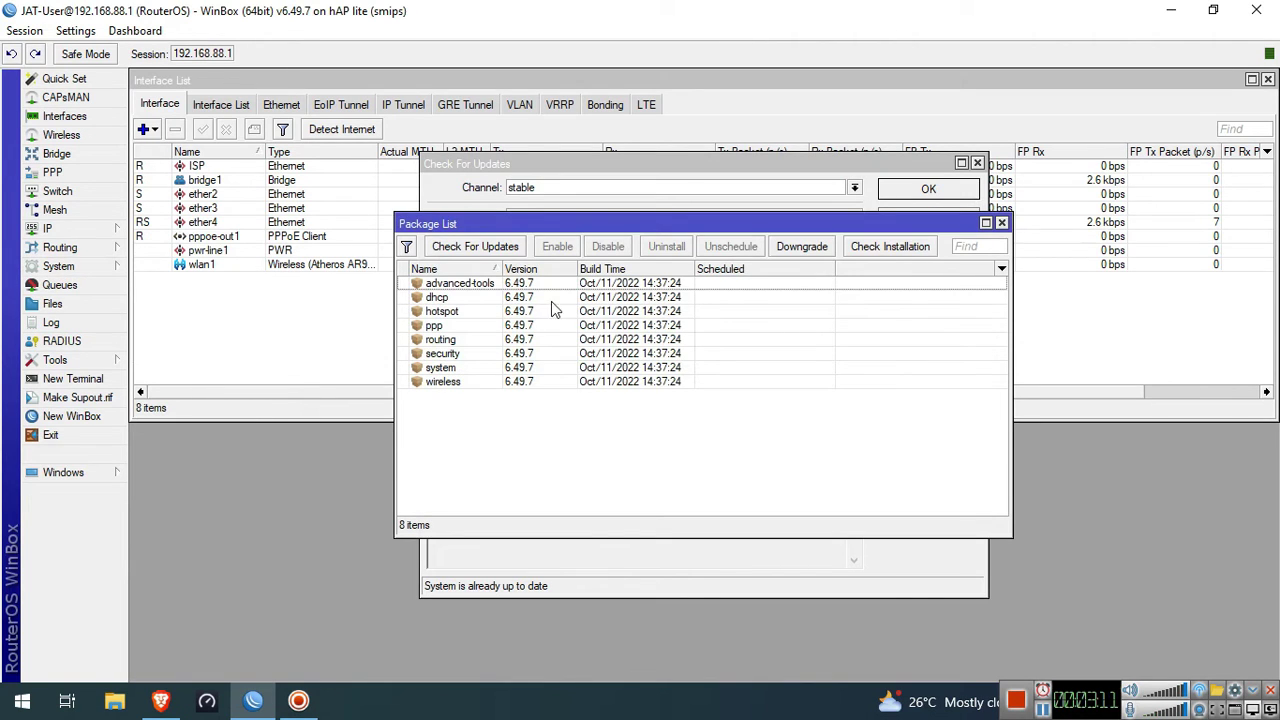
pyautogui.click(500, 248)
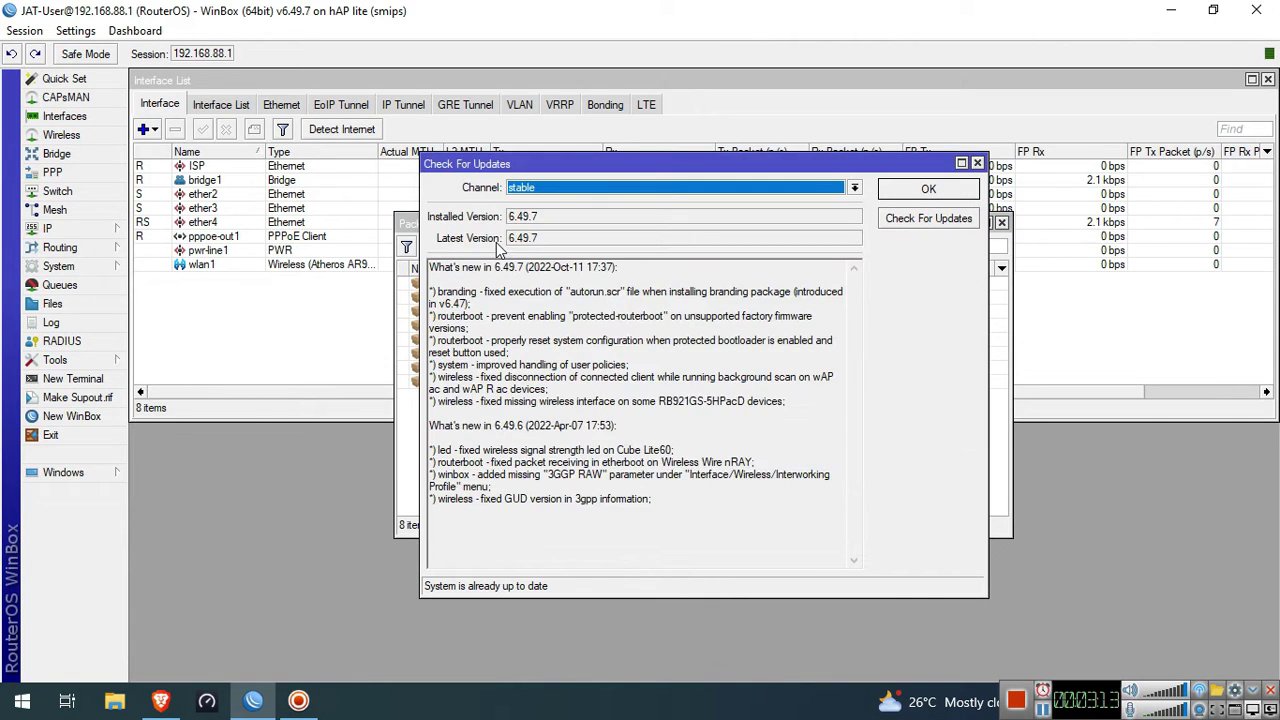
pyautogui.moveTo(552, 242)
pyautogui.mouseDown()
pyautogui.moveTo(504, 248)
pyautogui.moveTo(506, 217)
pyautogui.mouseUp()
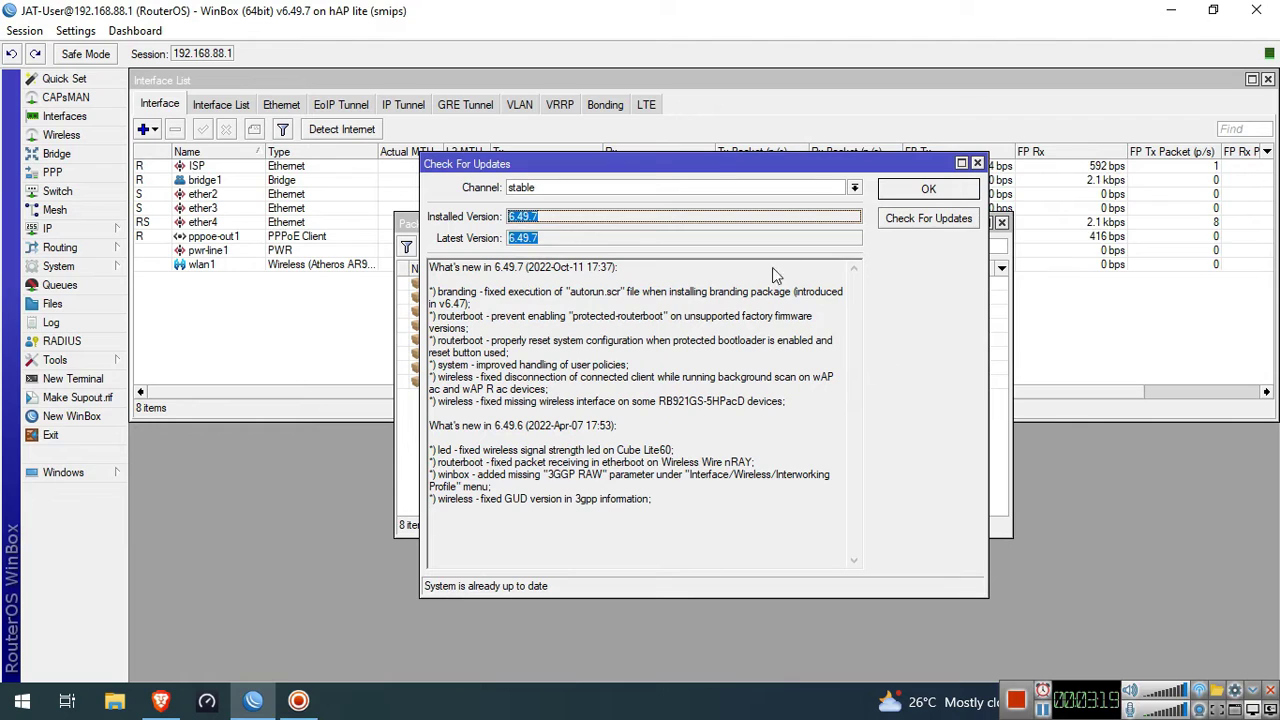
pyautogui.click(940, 193)
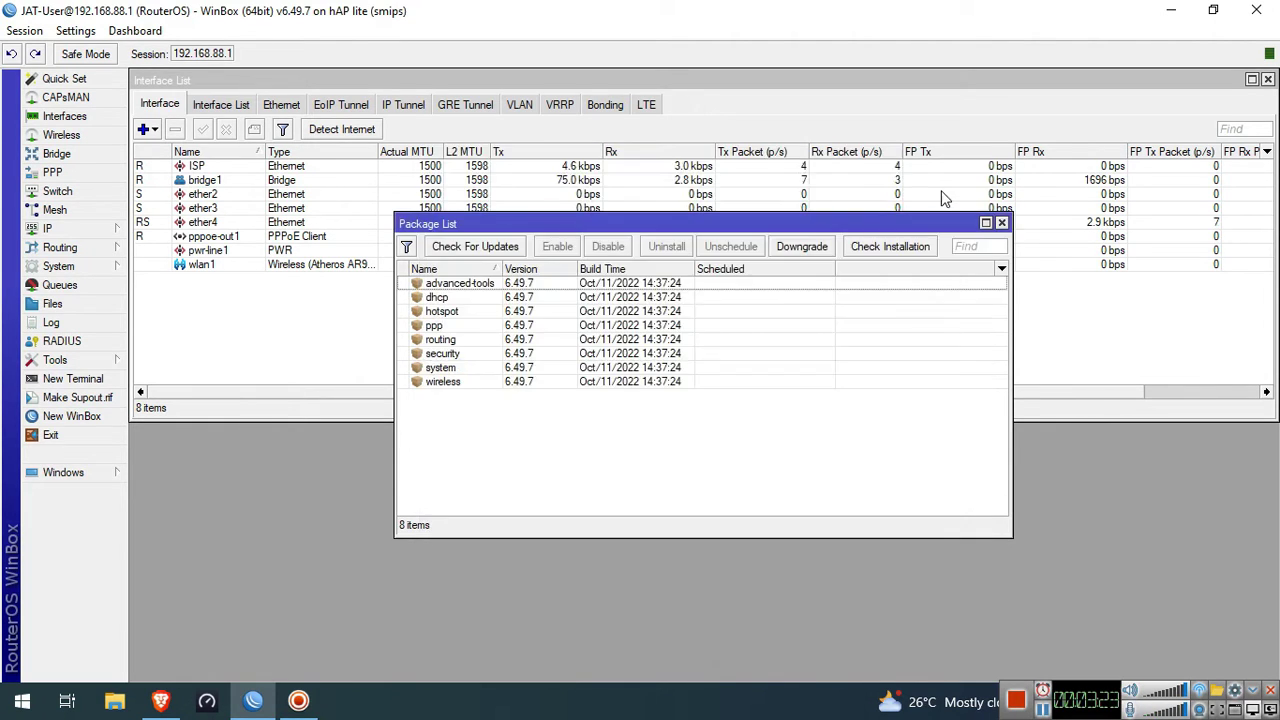
pyautogui.click(1001, 222)
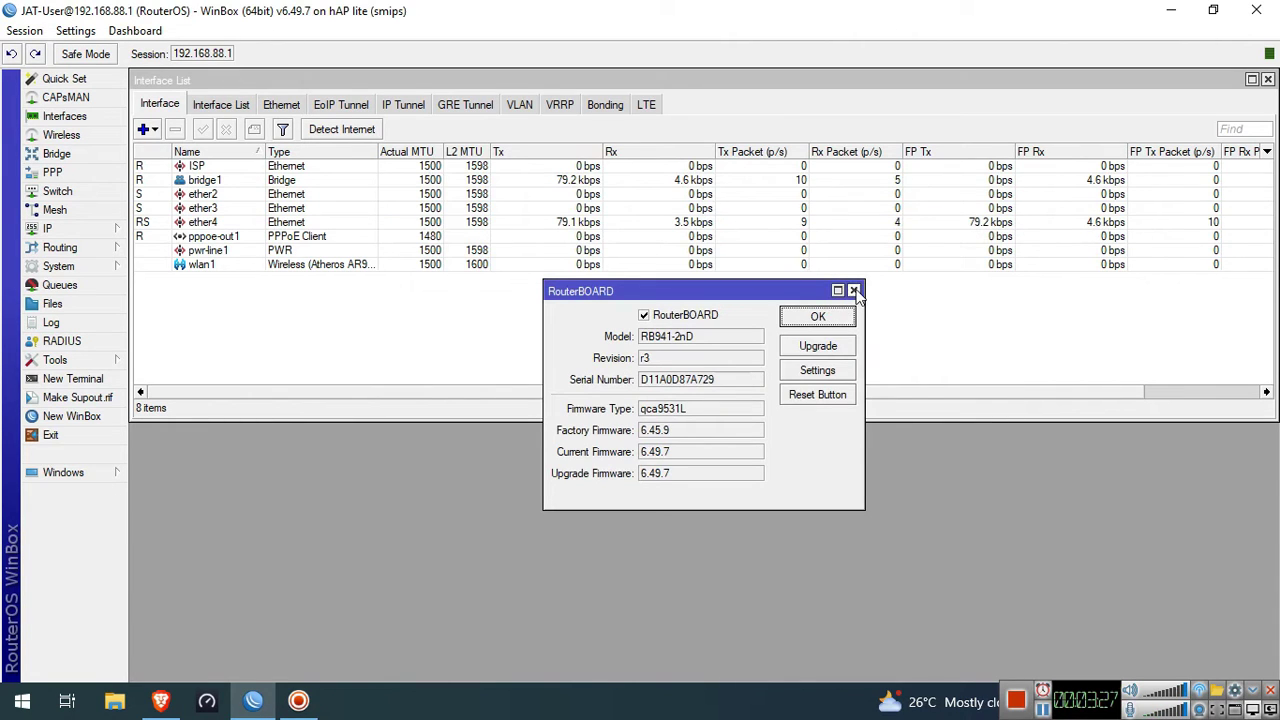
# Step: Confirm RouterBOARD current and upgrade firmware both read 6.49.7, then switch to the browser's products page
pyautogui.click(88, 266)
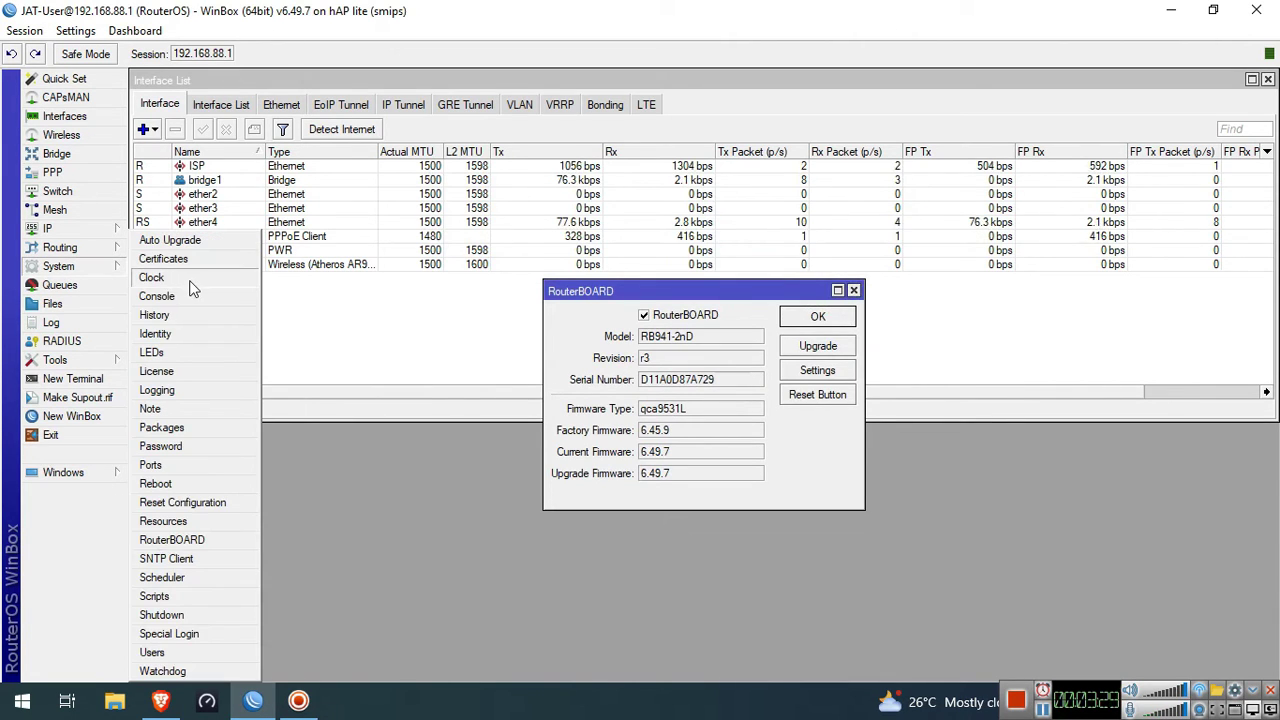
pyautogui.click(200, 539)
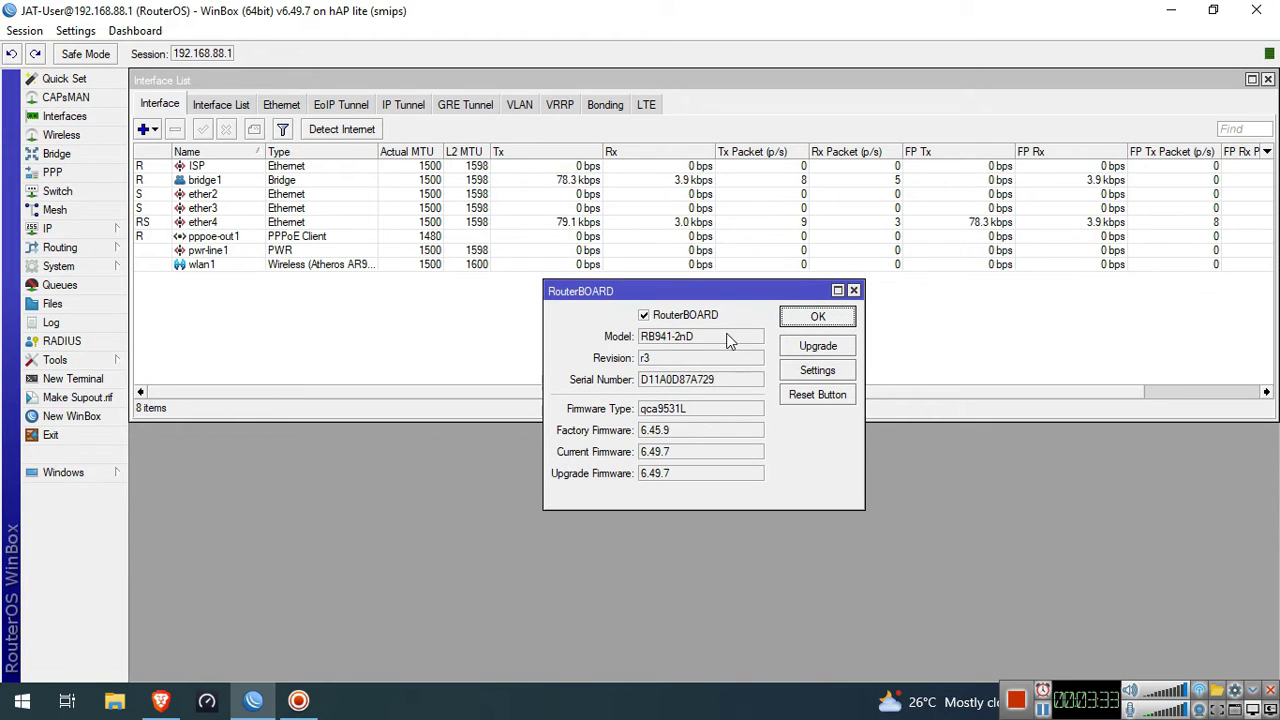
pyautogui.doubleClick(684, 474)
pyautogui.doubleClick(682, 453)
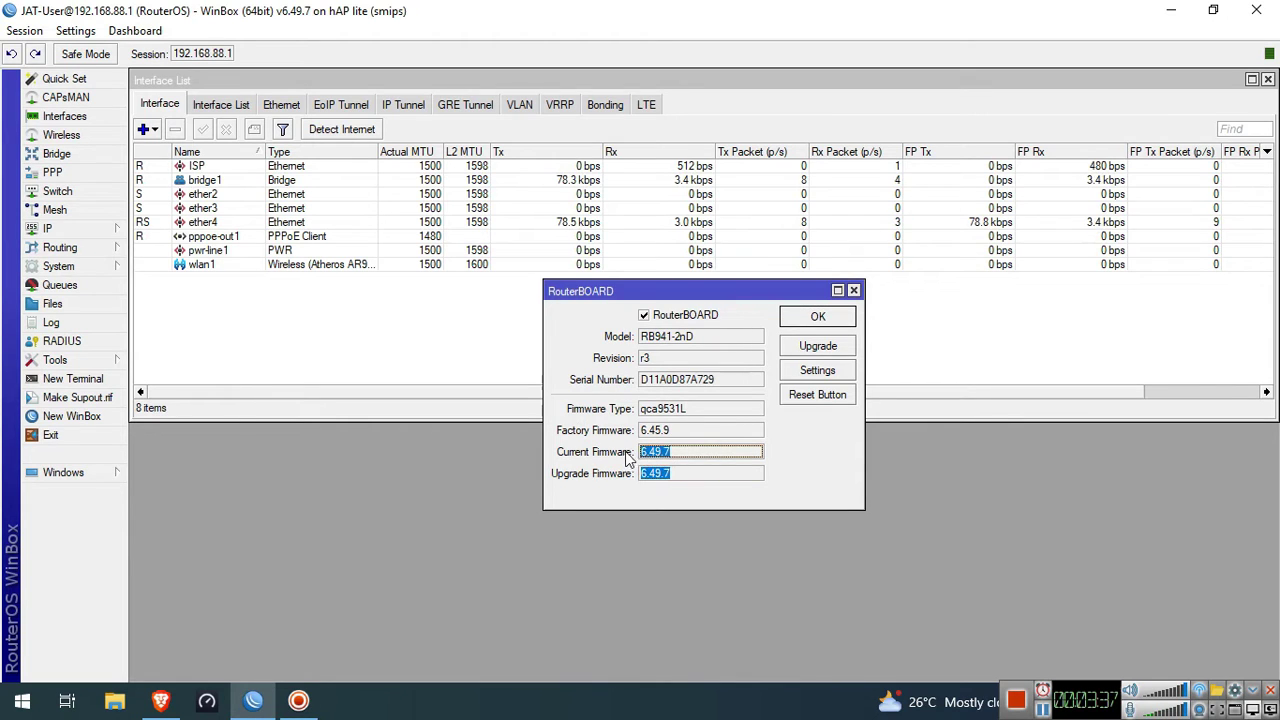
pyautogui.doubleClick(672, 477)
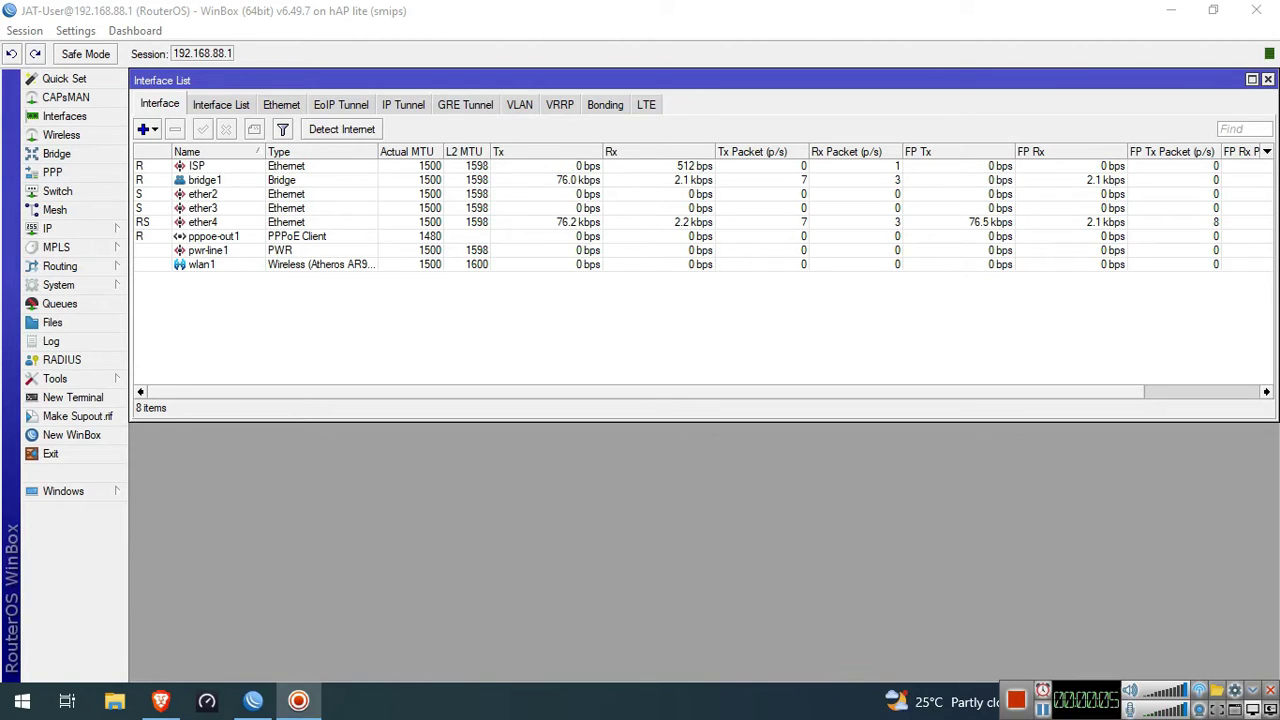
pyautogui.click(344, 28)
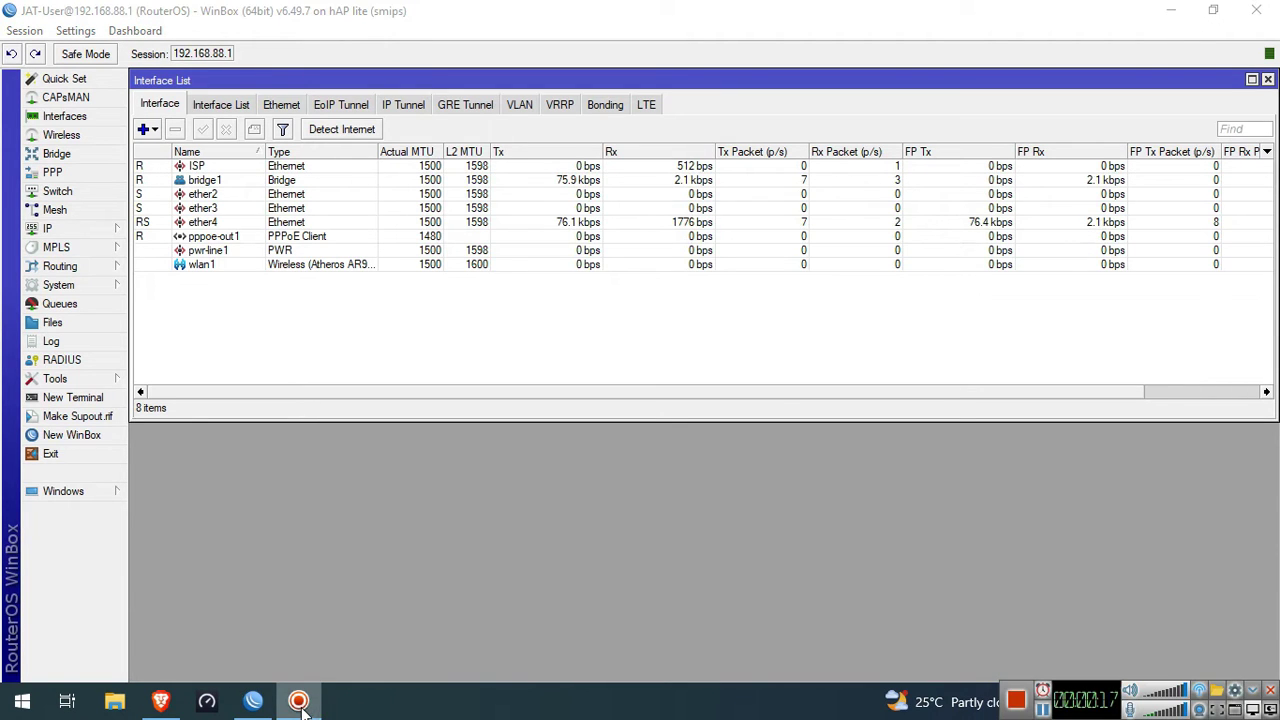
pyautogui.click(163, 705)
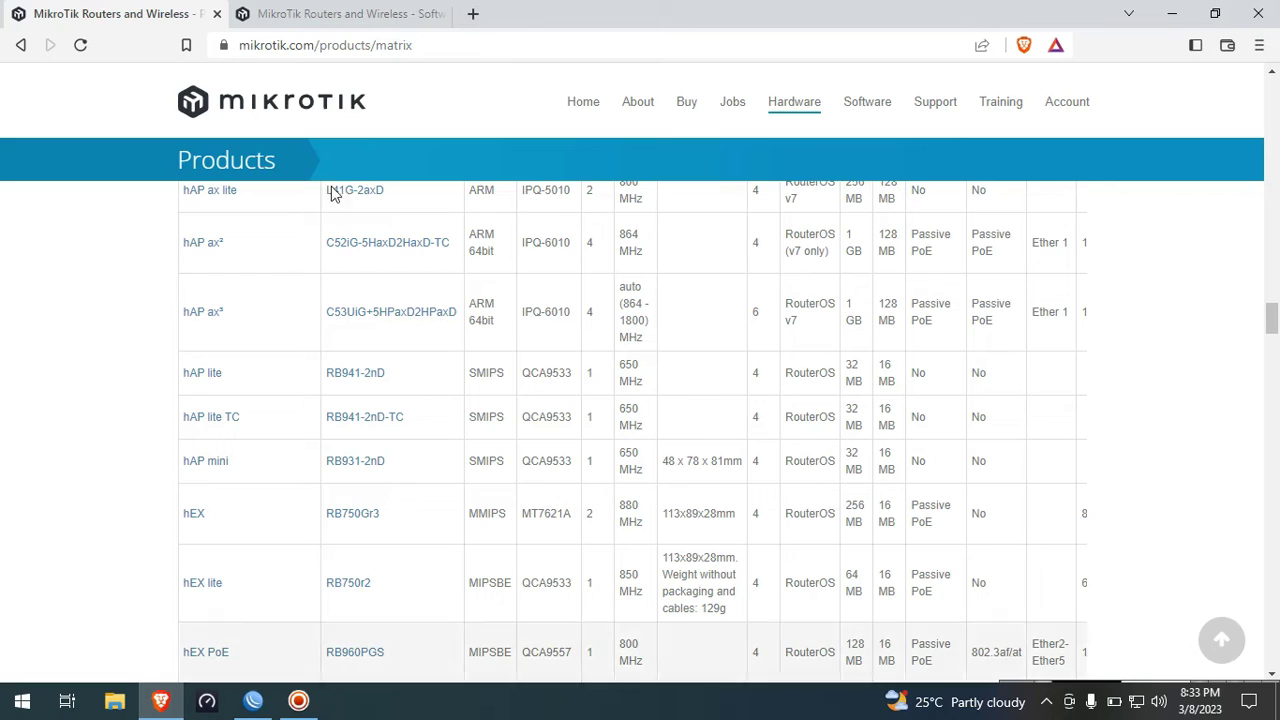
# Step: Scroll the MikroTik products matrix to the hAP lite (RB941-2nD, SMIPS) row
pyautogui.click(472, 45)
pyautogui.click(472, 45)
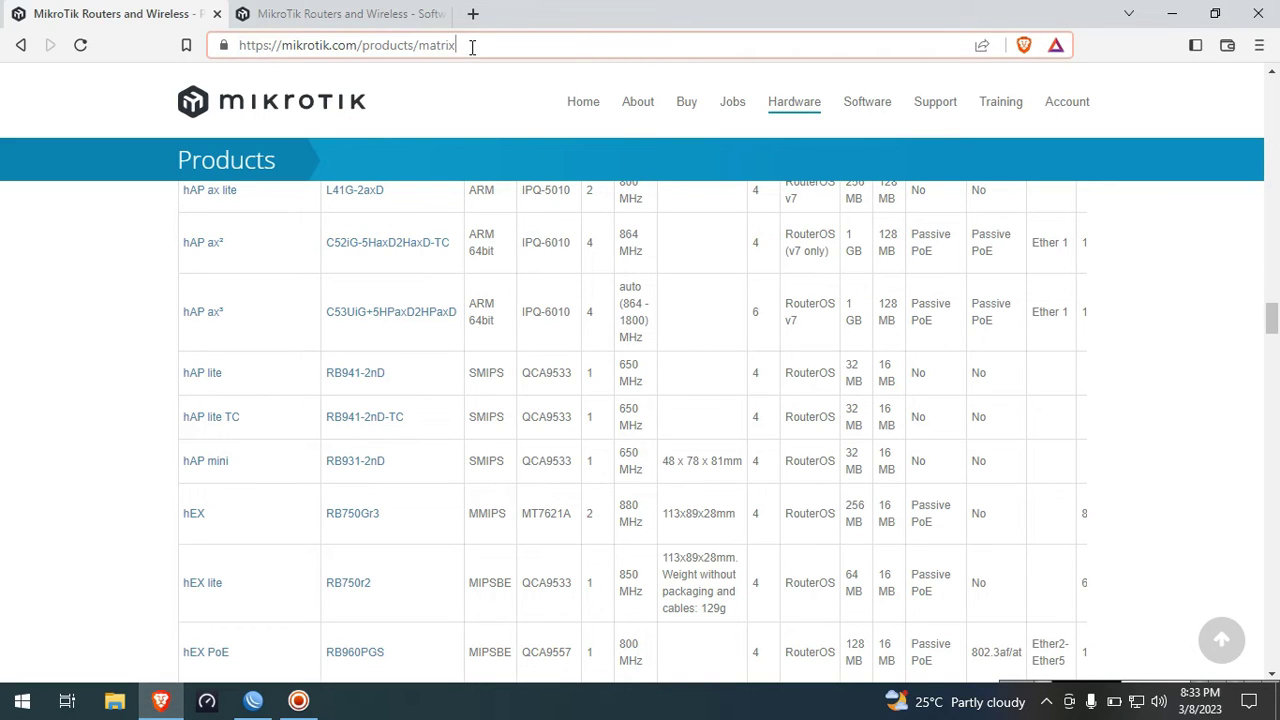
pyautogui.scroll(2, 563, 262)
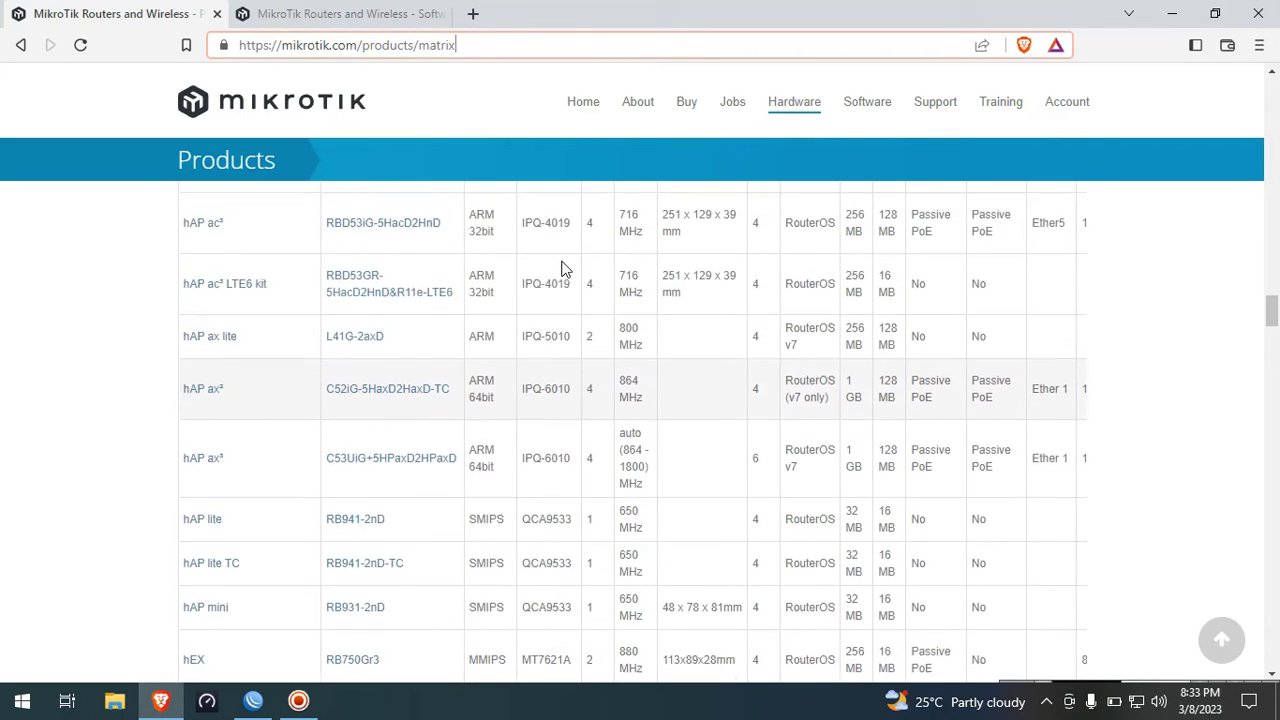
pyautogui.scroll(2, 563, 268)
pyautogui.scroll(1, 563, 268)
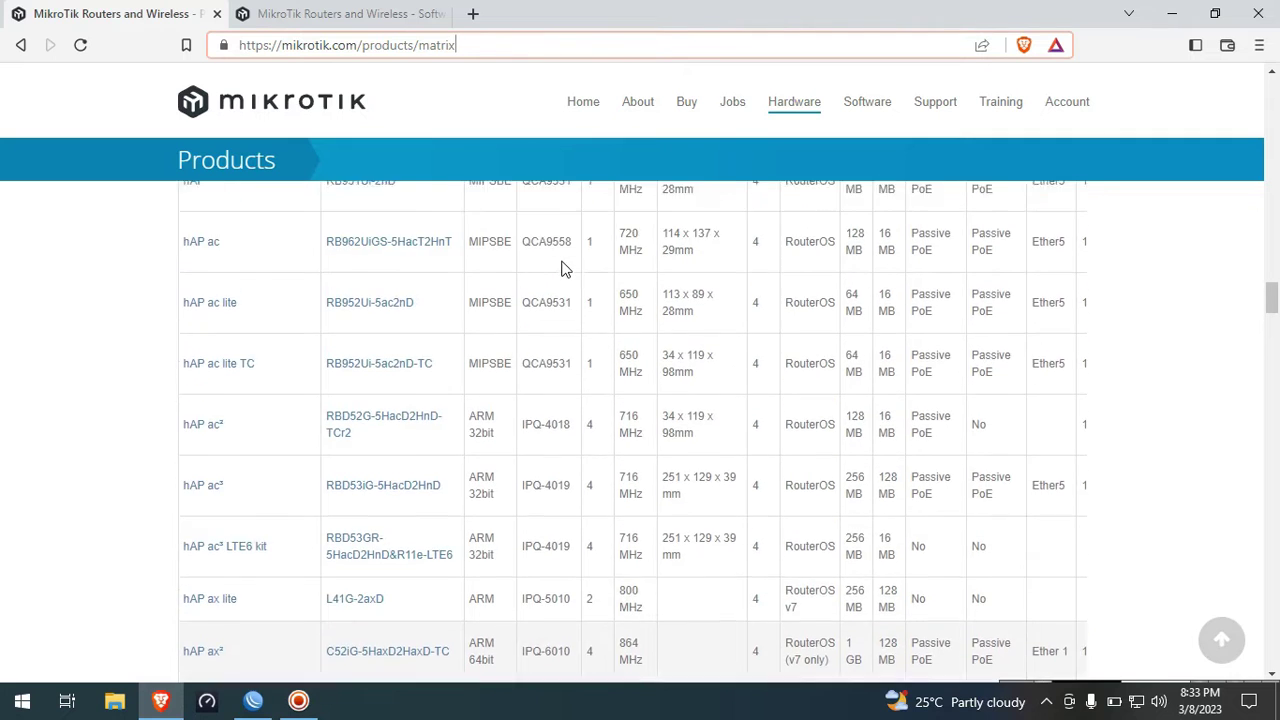
pyautogui.scroll(2, 563, 268)
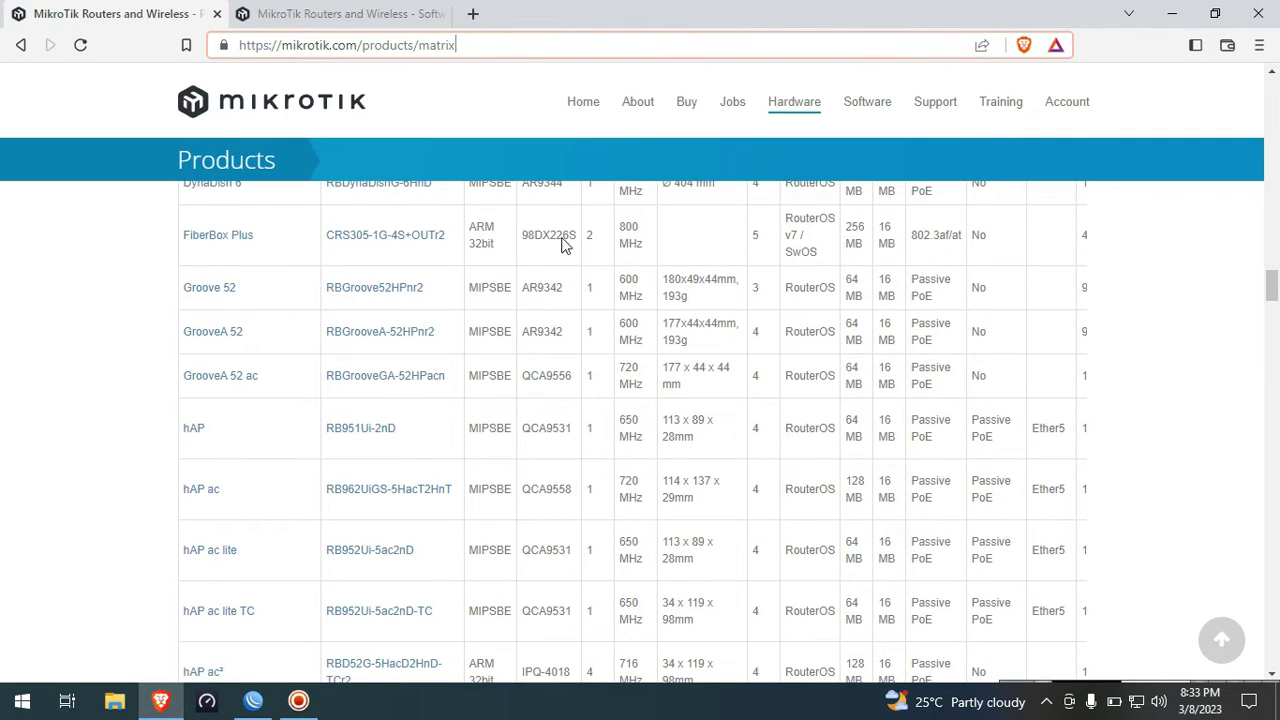
pyautogui.scroll(2, 543, 300)
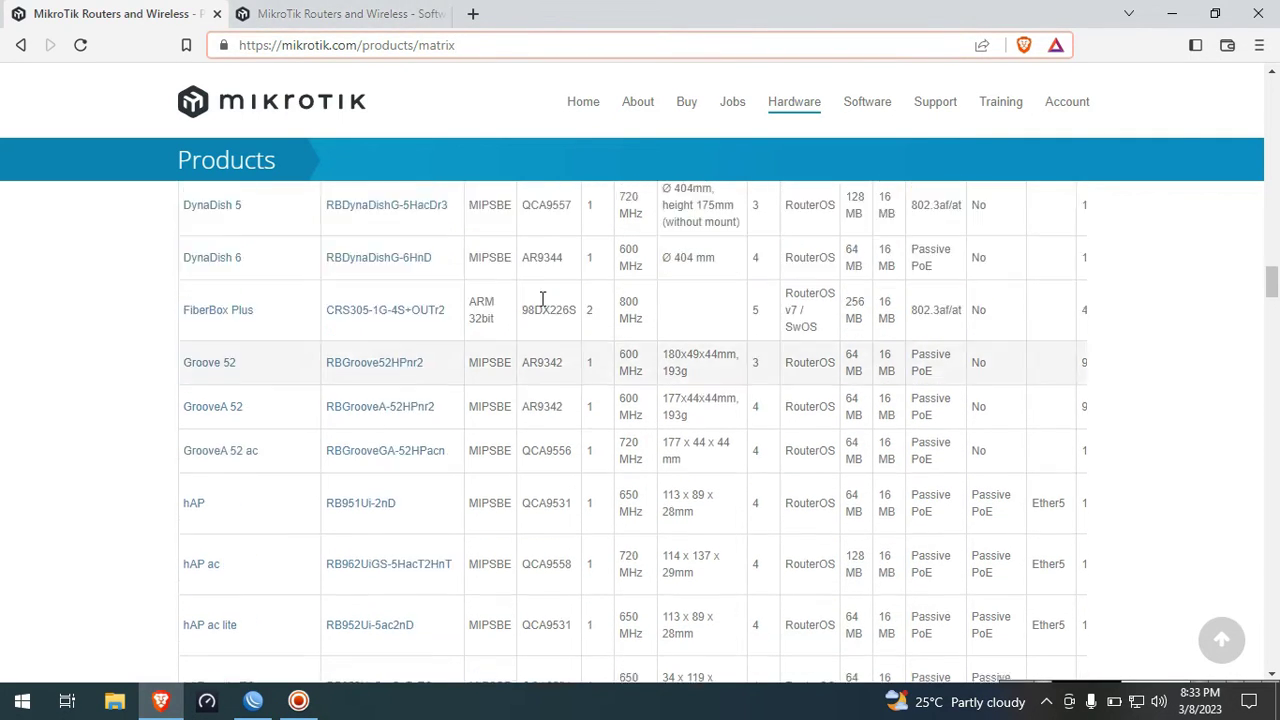
pyautogui.scroll(2, 543, 295)
# Step: On mikrotik.com/download, expand the RouterOS v6 downloads and locate the SMIPS section
pyautogui.click(352, 12)
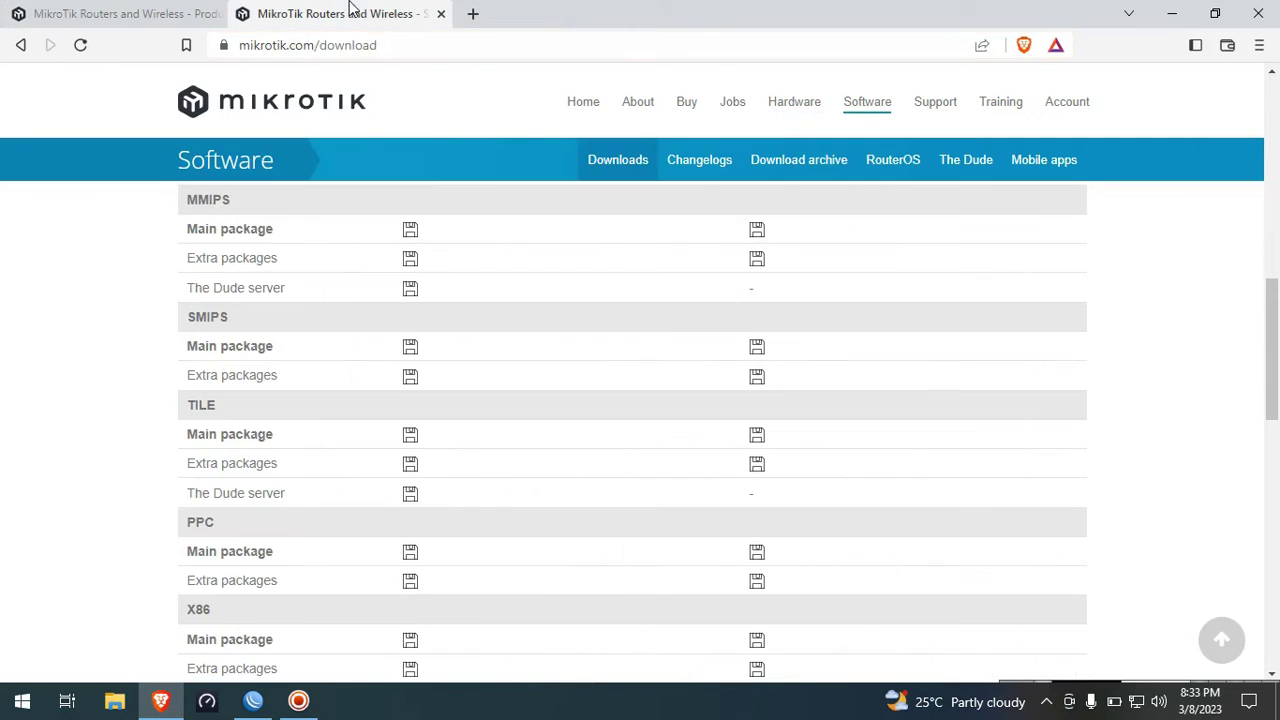
pyautogui.click(405, 43)
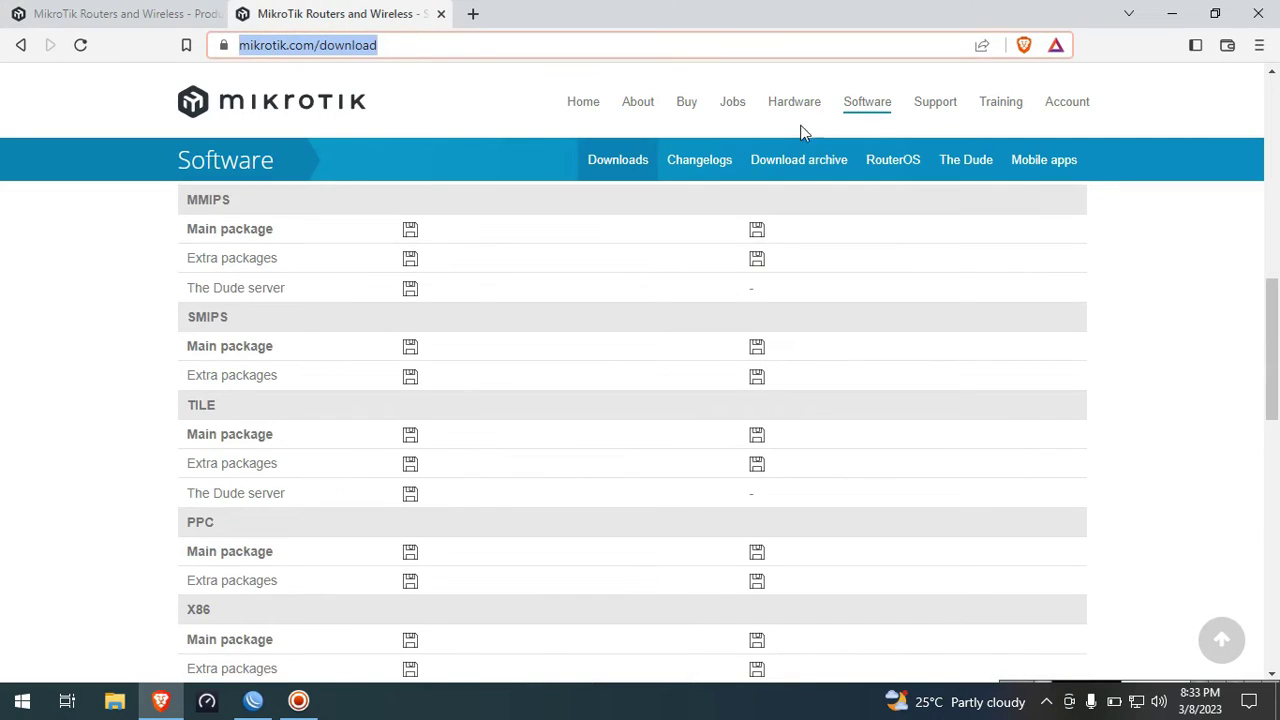
pyautogui.click(872, 110)
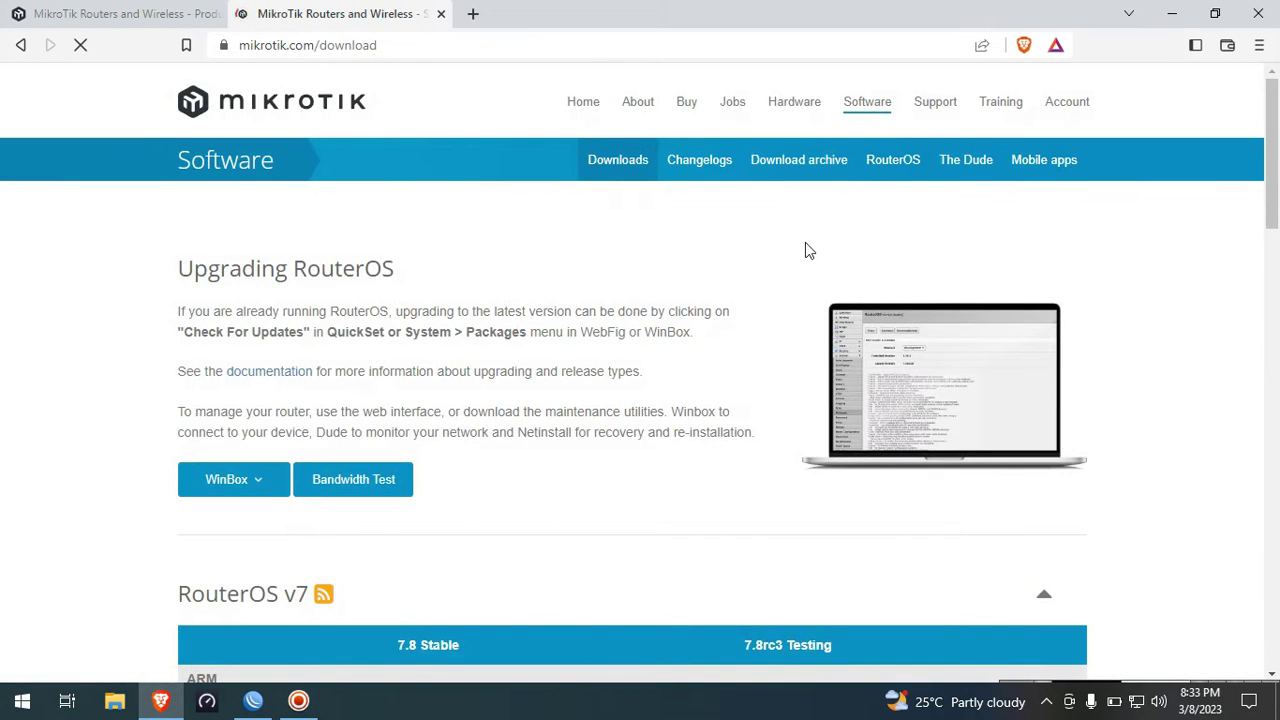
pyautogui.scroll(-2, 788, 251)
pyautogui.scroll(-3, 734, 363)
pyautogui.scroll(-5, 737, 391)
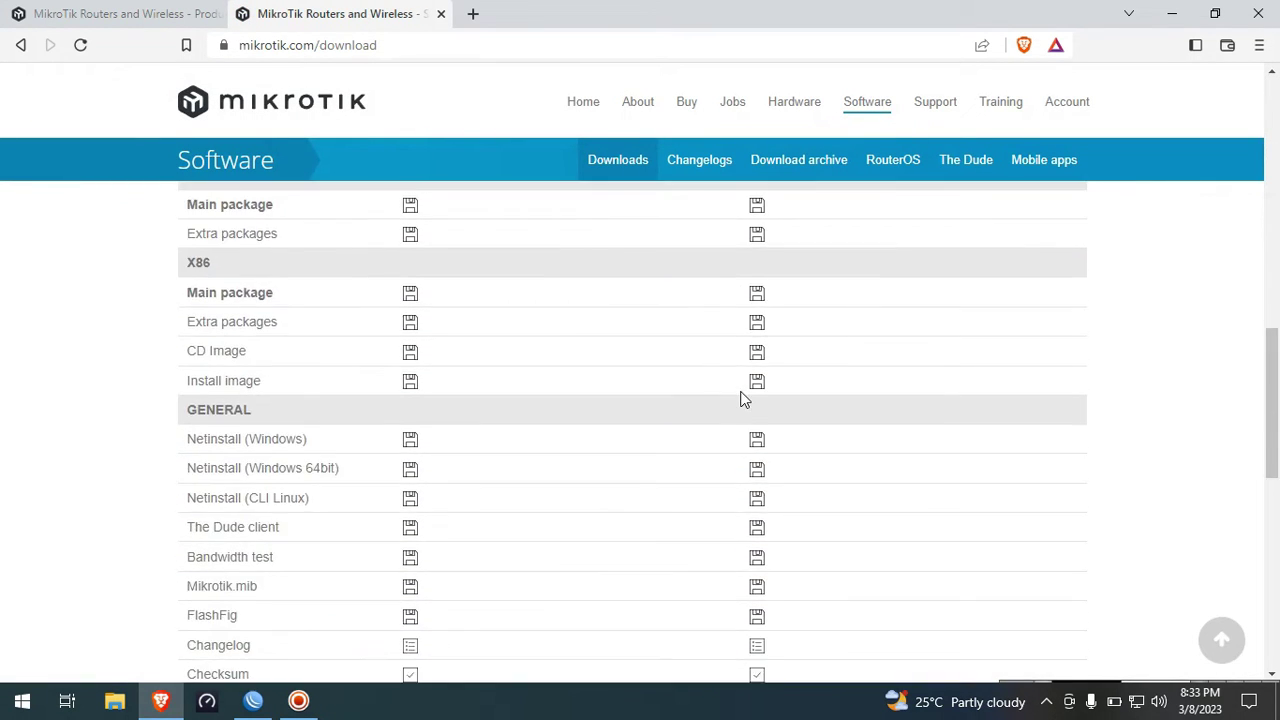
pyautogui.scroll(-5, 741, 398)
pyautogui.click(1036, 292)
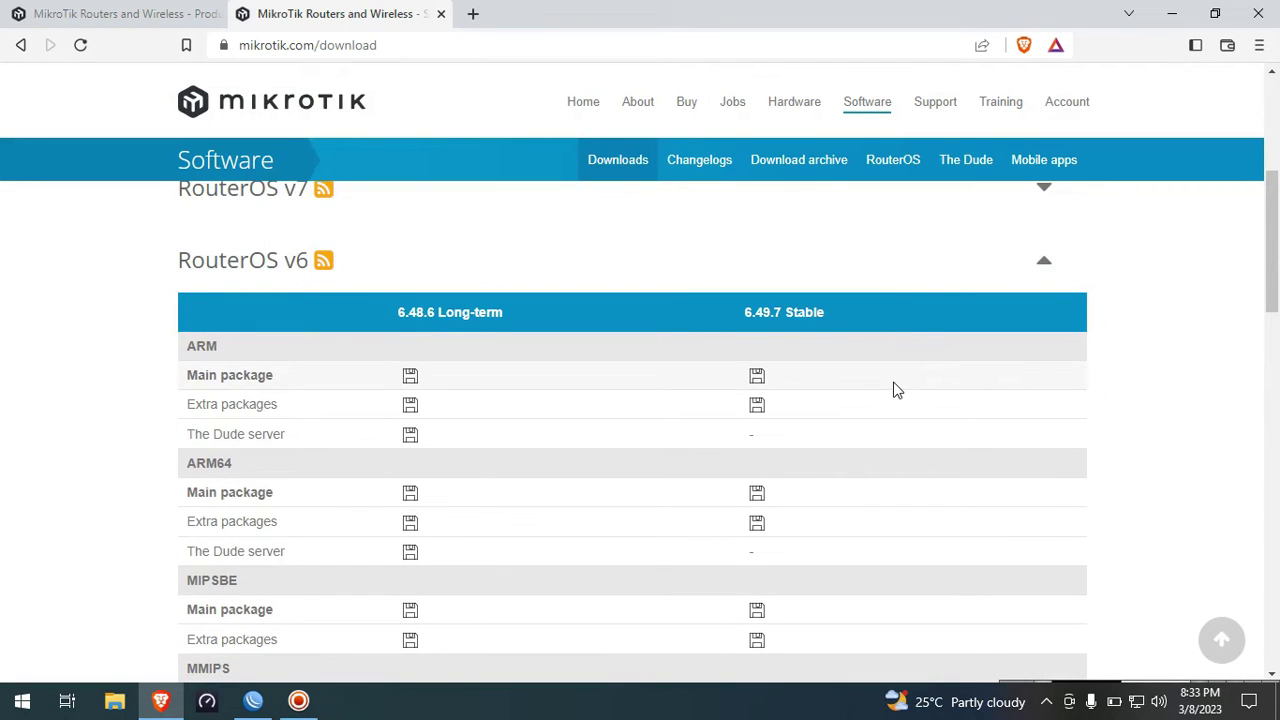
pyautogui.scroll(-1, 893, 390)
pyautogui.scroll(-2, 891, 389)
pyautogui.scroll(-1, 891, 389)
pyautogui.scroll(-1, 885, 396)
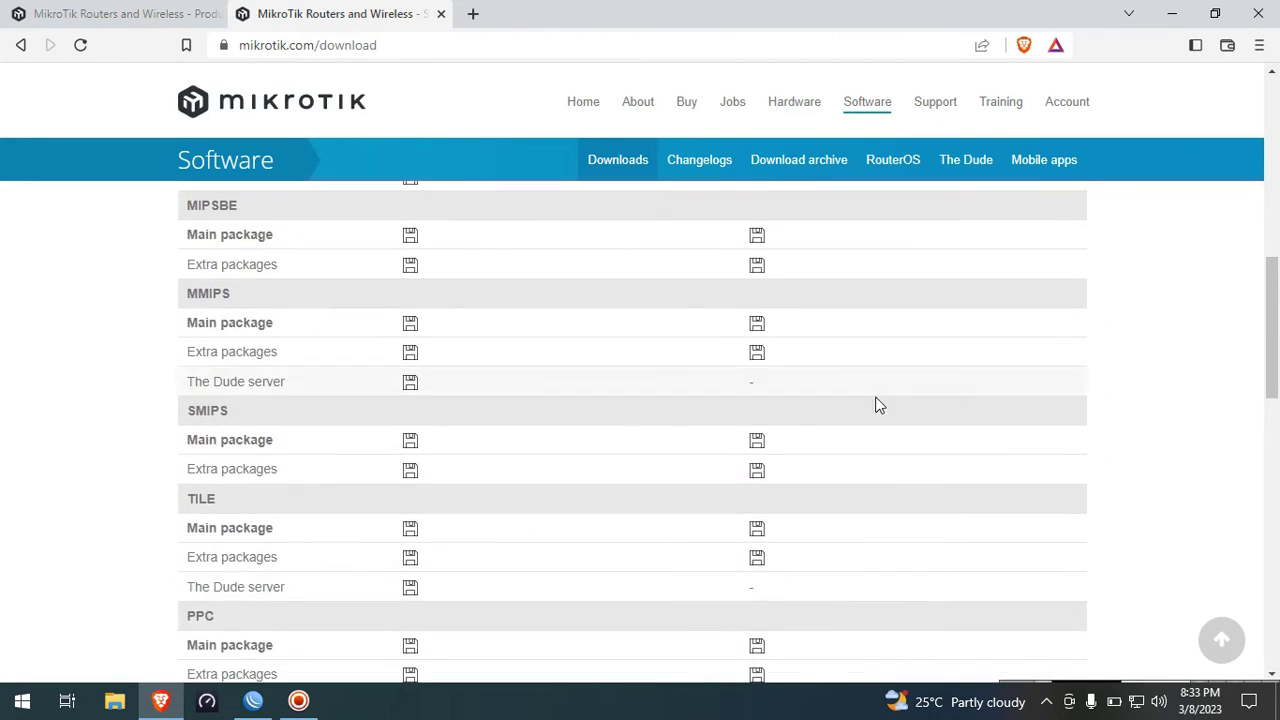
pyautogui.moveTo(226, 411); pyautogui.dragTo(182, 417)
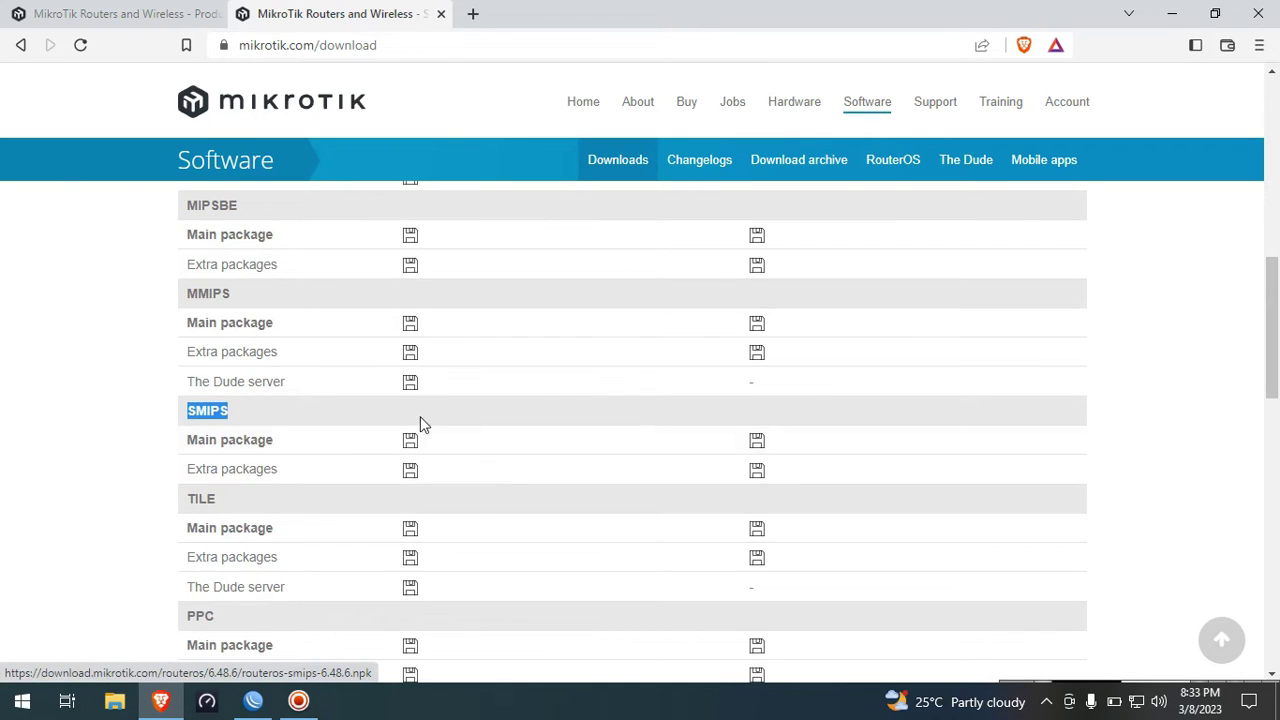
pyautogui.scroll(3, 420, 416)
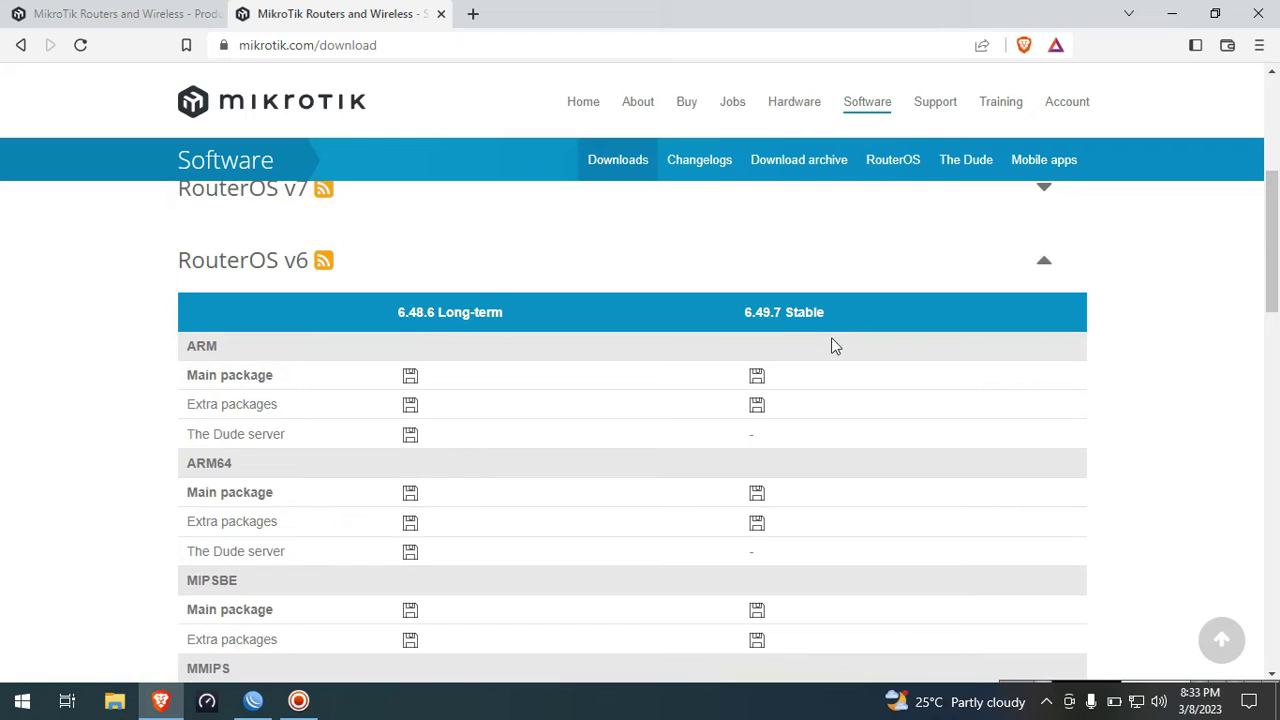
pyautogui.scroll(-3, 835, 400)
pyautogui.scroll(-2, 760, 452)
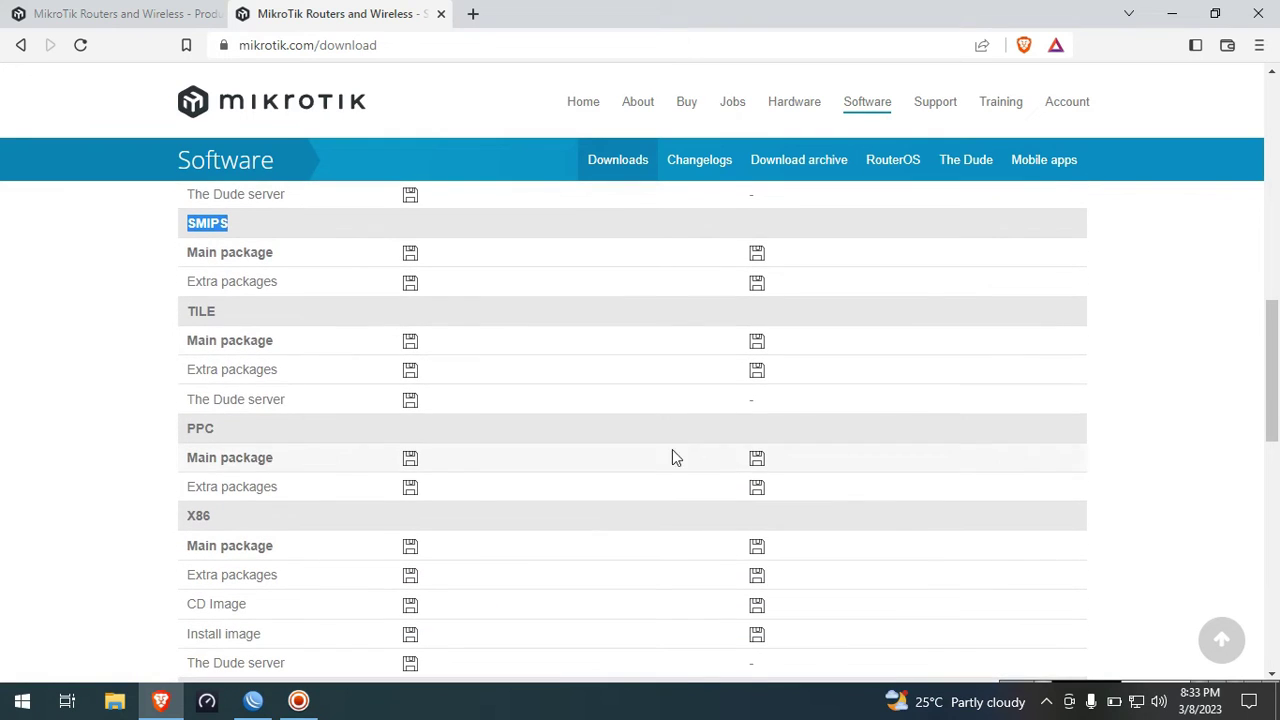
# Step: Save the SMIPS 6.49.7 main package, show it in its folder, and return to WinBox
pyautogui.click(764, 258)
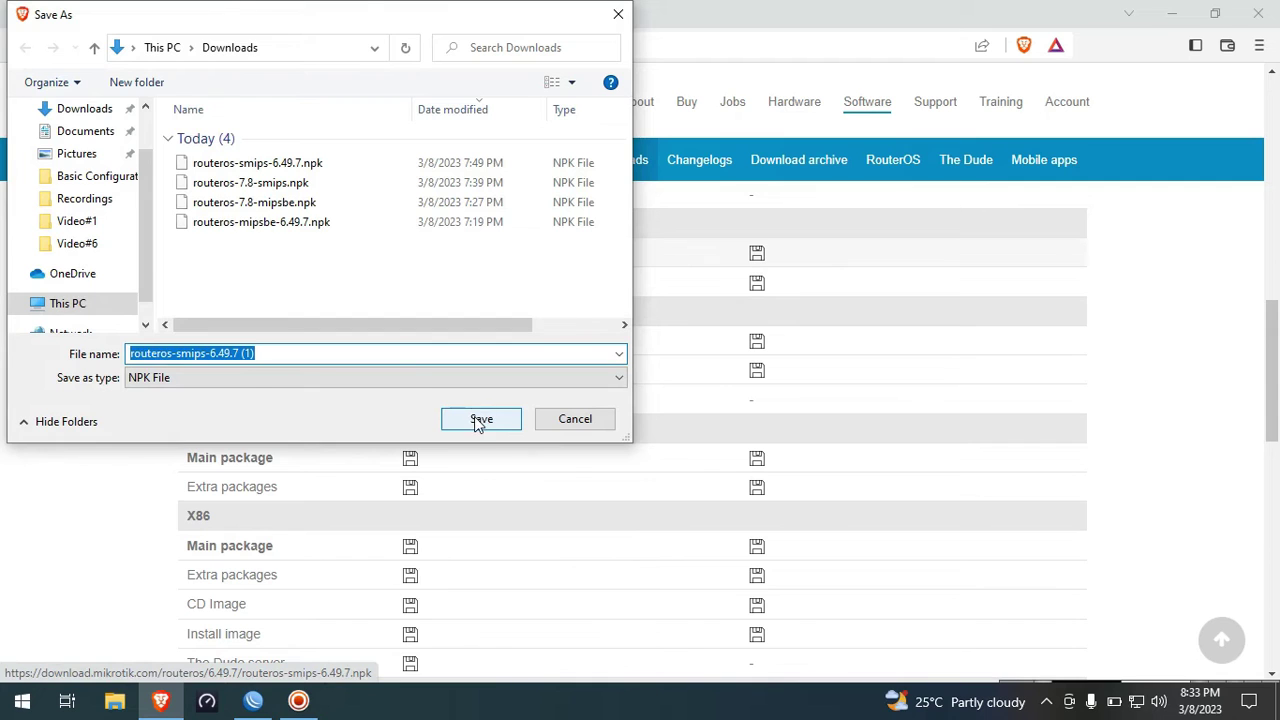
pyautogui.click(480, 420)
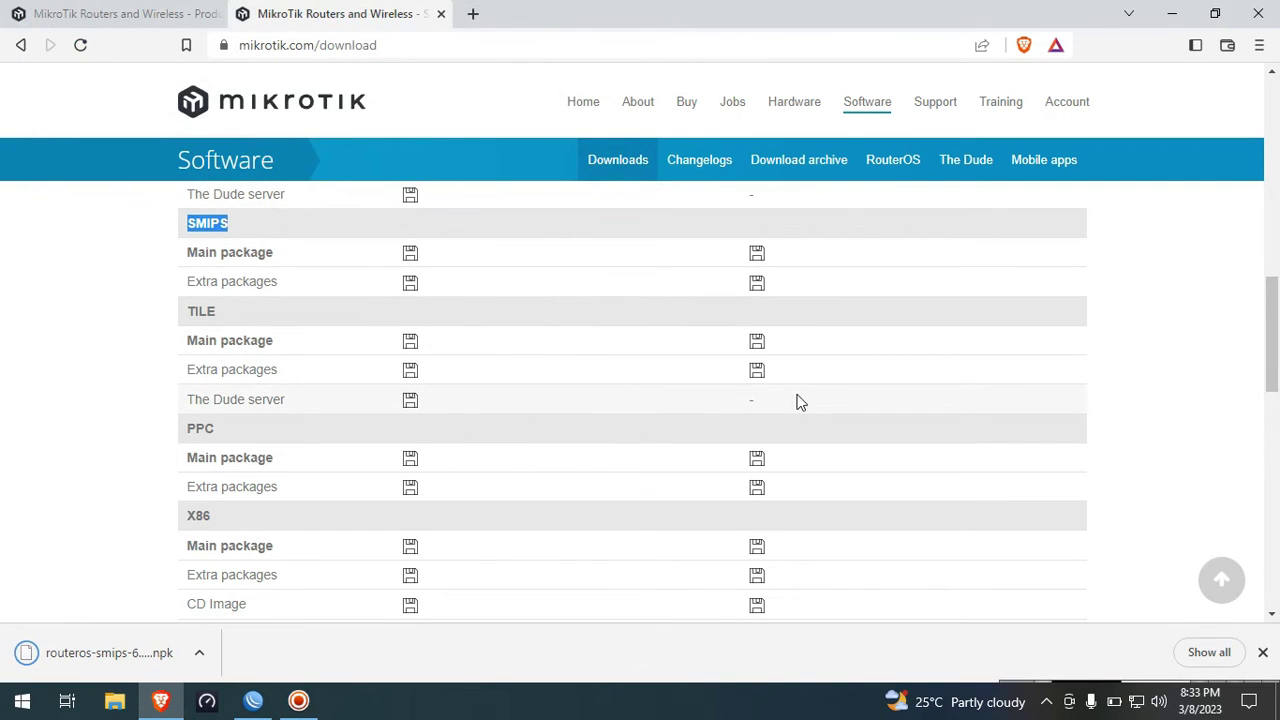
pyautogui.click(205, 655)
pyautogui.click(229, 590)
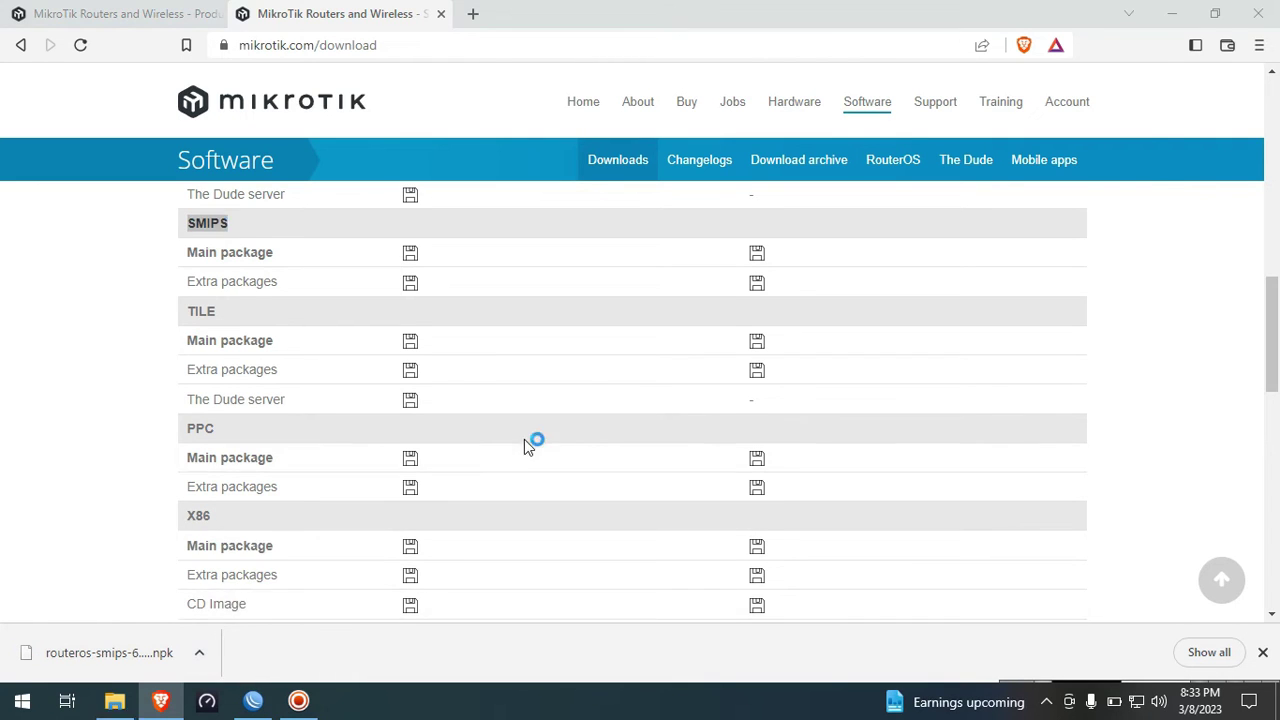
pyautogui.click(262, 704)
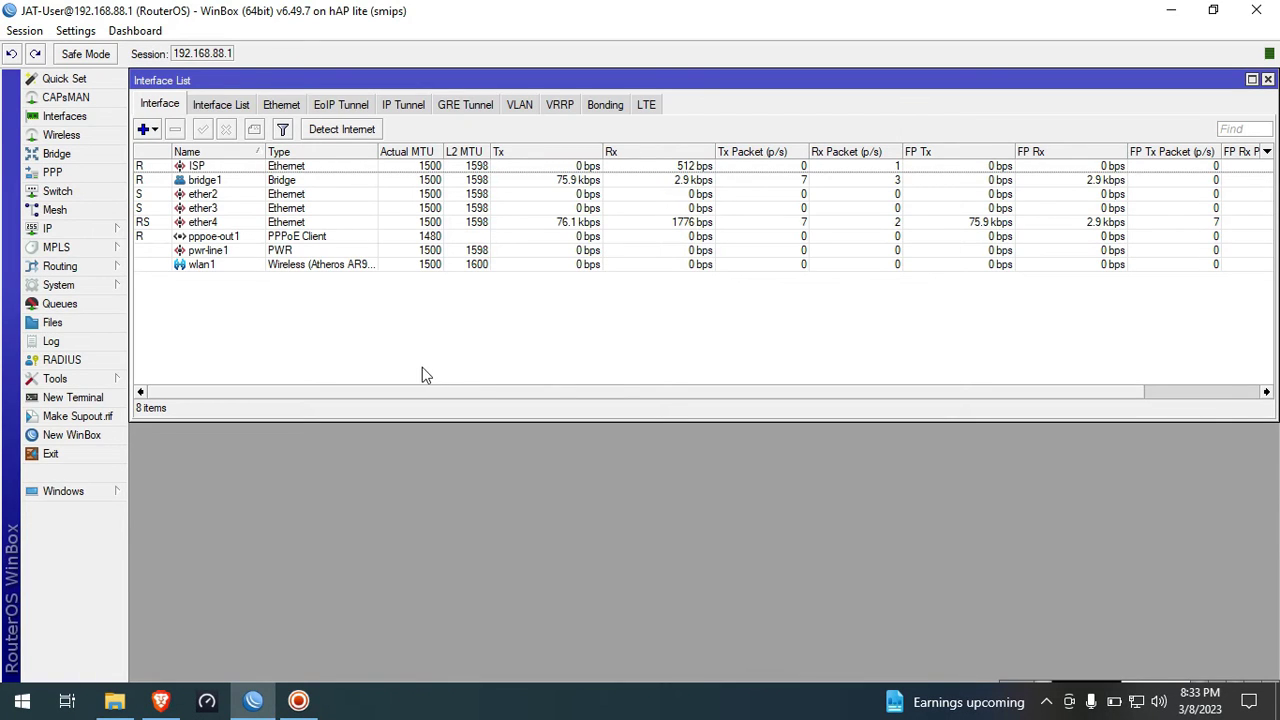
# Step: Drag routeros-smips-6.49.7 (1).npk from Downloads into WinBox's File List to upload it
pyautogui.click(52, 322)
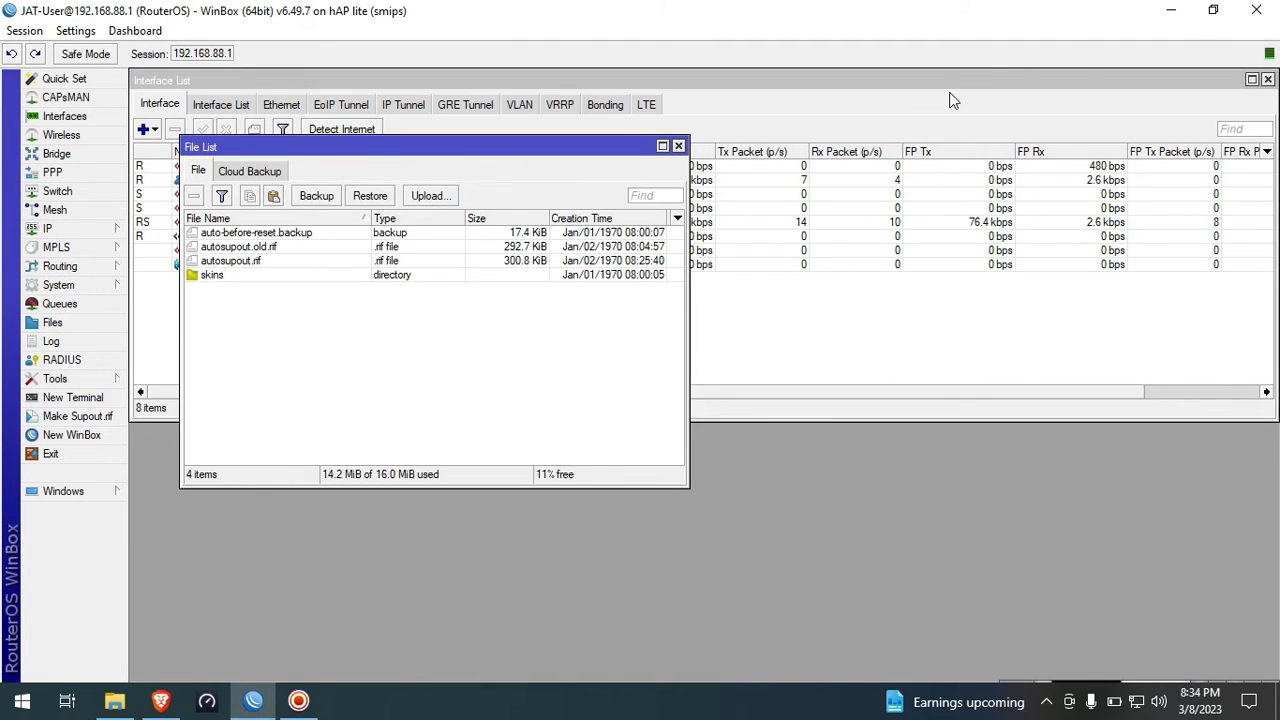
pyautogui.click(1213, 10)
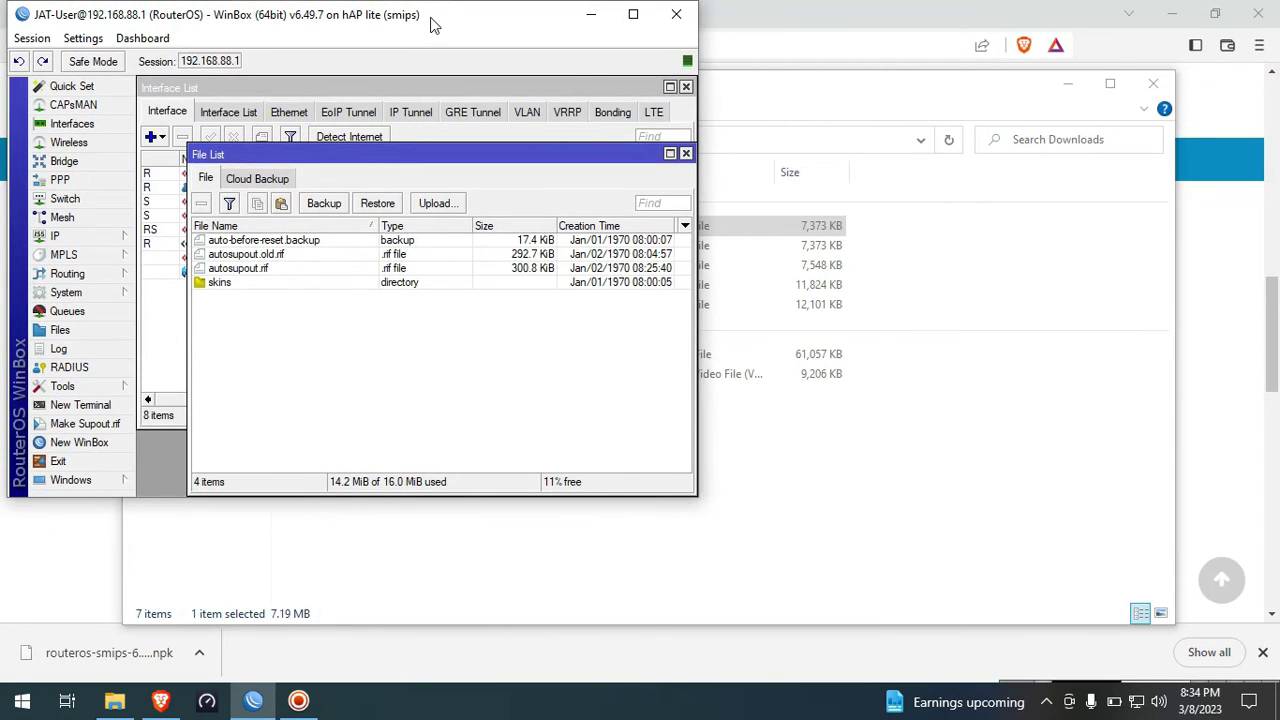
pyautogui.moveTo(433, 20)
pyautogui.mouseDown()
pyautogui.moveTo(794, 40)
pyautogui.moveTo(968, 102)
pyautogui.mouseUp()
pyautogui.click(400, 228)
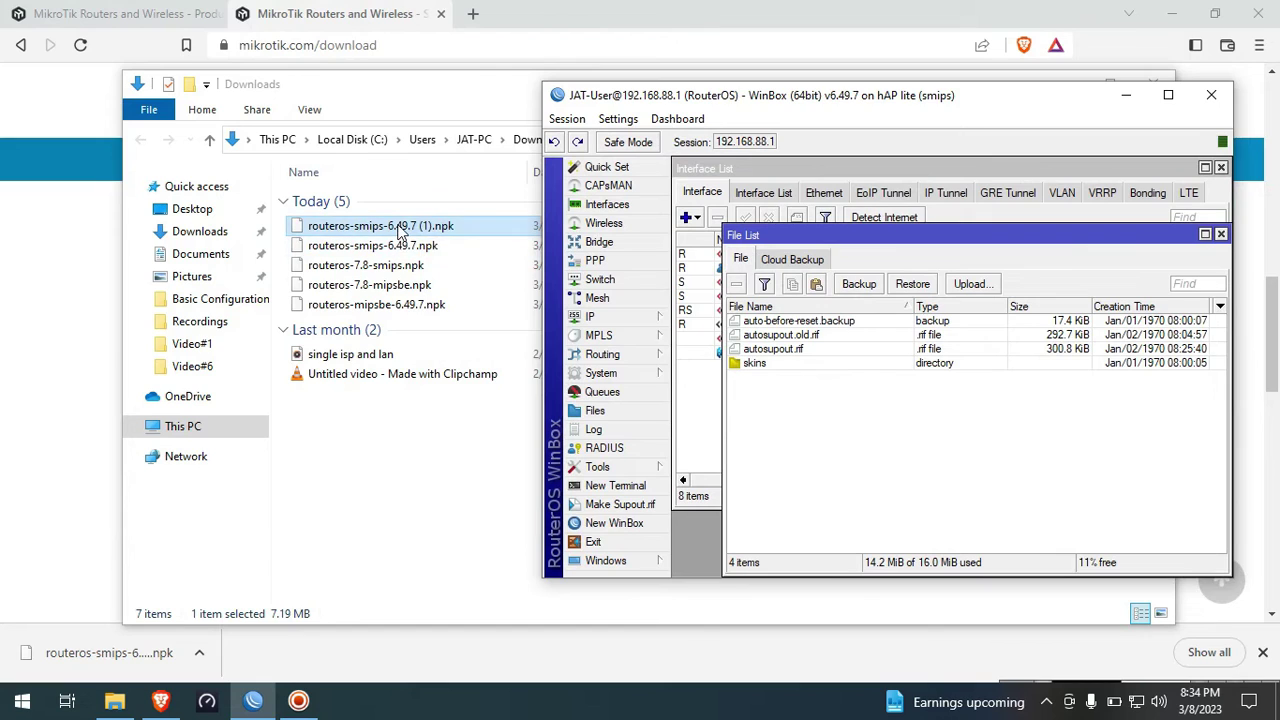
pyautogui.moveTo(400, 228); pyautogui.dragTo(838, 440)
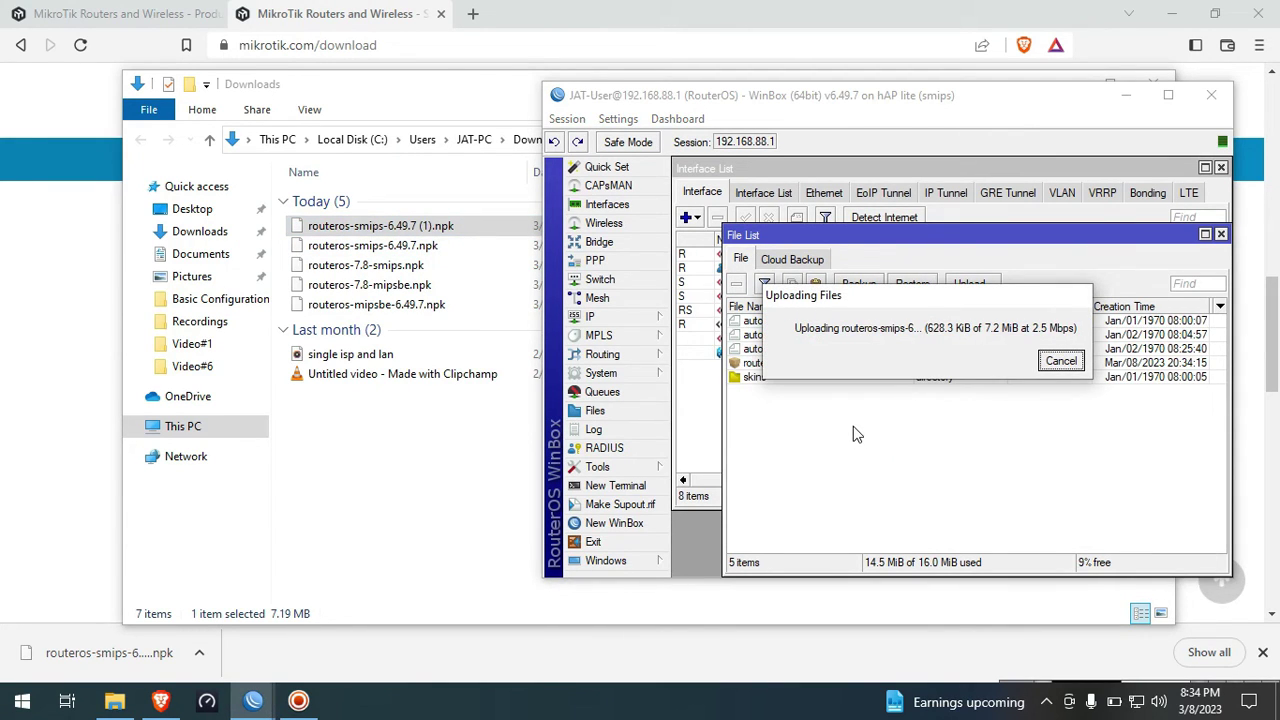
pyautogui.click(300, 702)
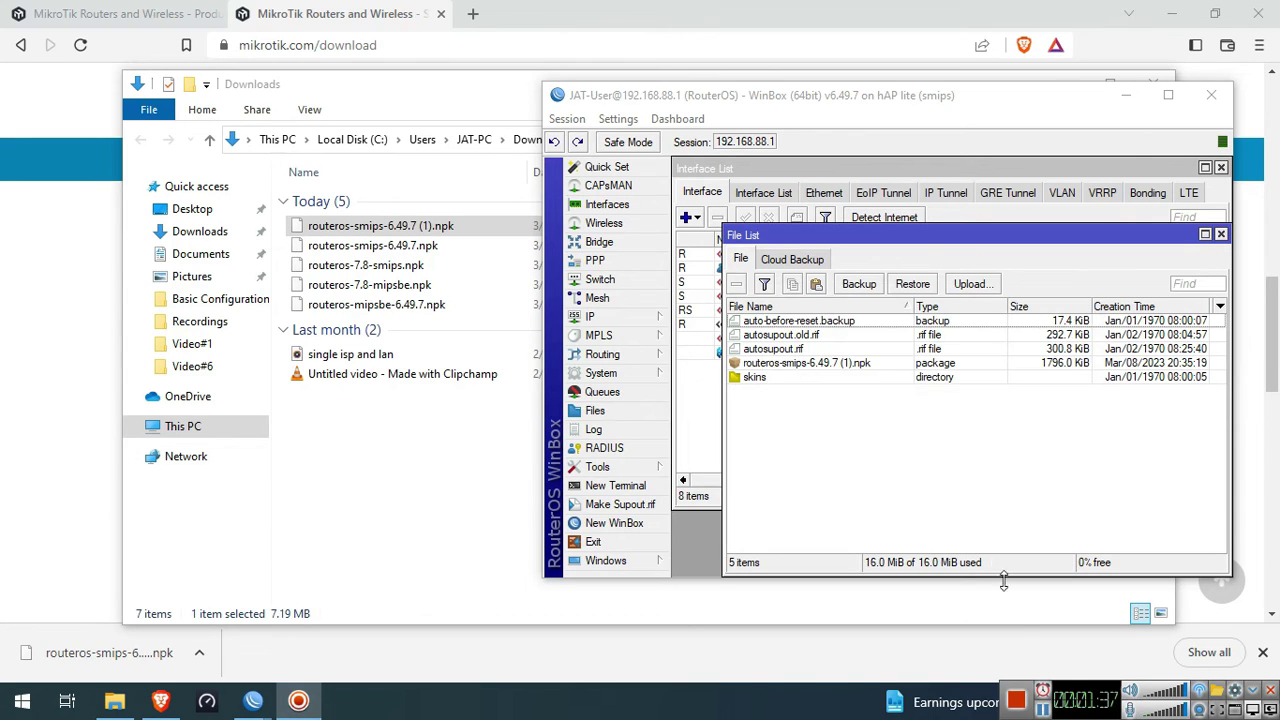
pyautogui.click(845, 364)
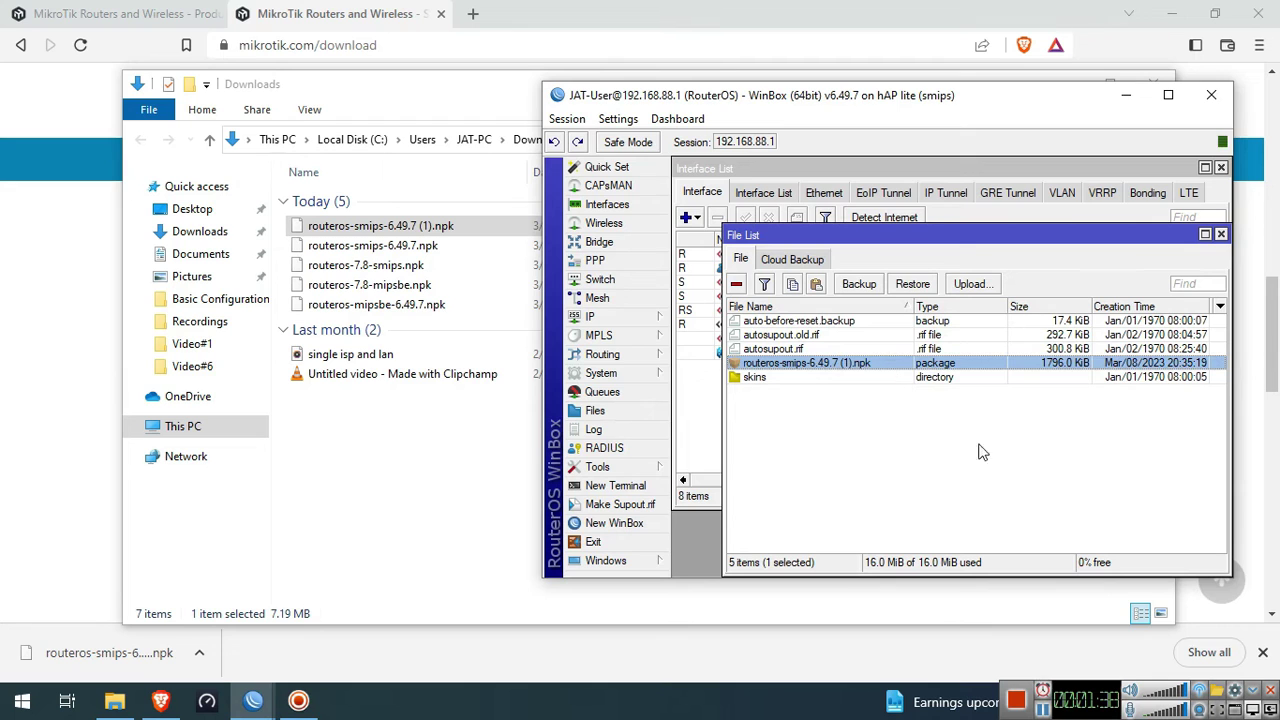
pyautogui.click(1167, 95)
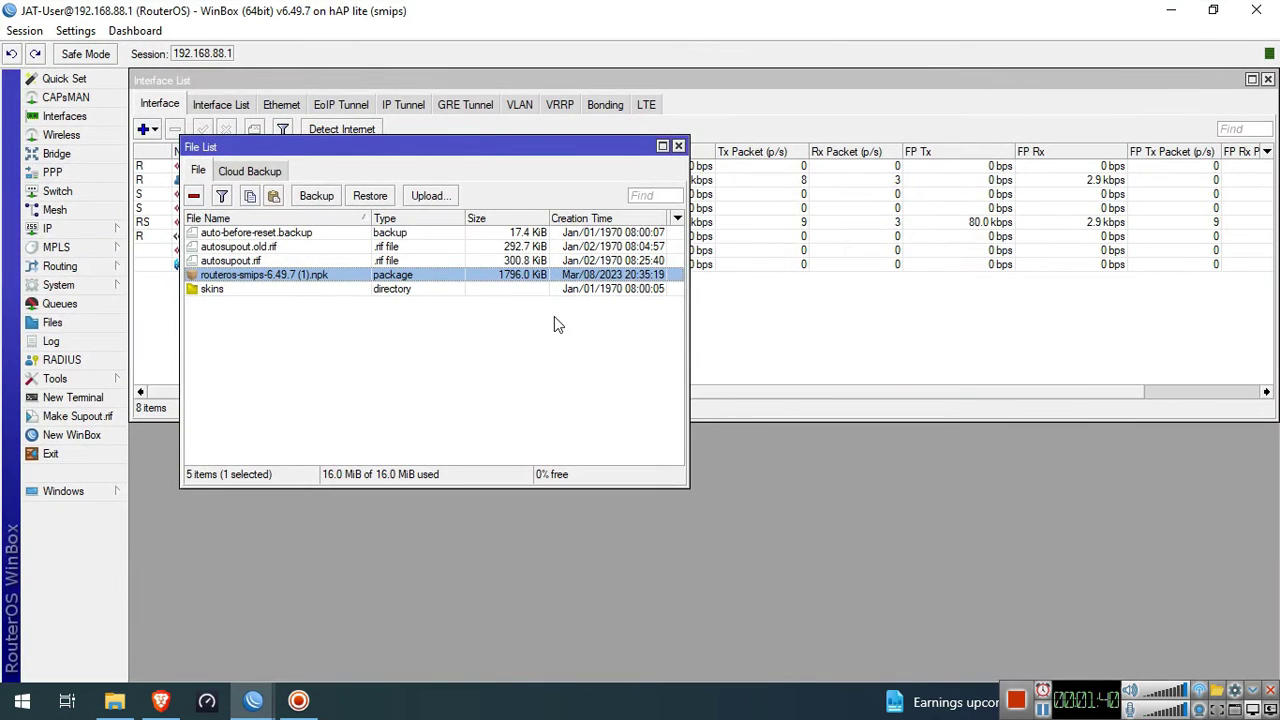
# Step: Reboot the router from System > Reboot to install the SMIPS package, then reconnect WinBox
pyautogui.click(60, 285)
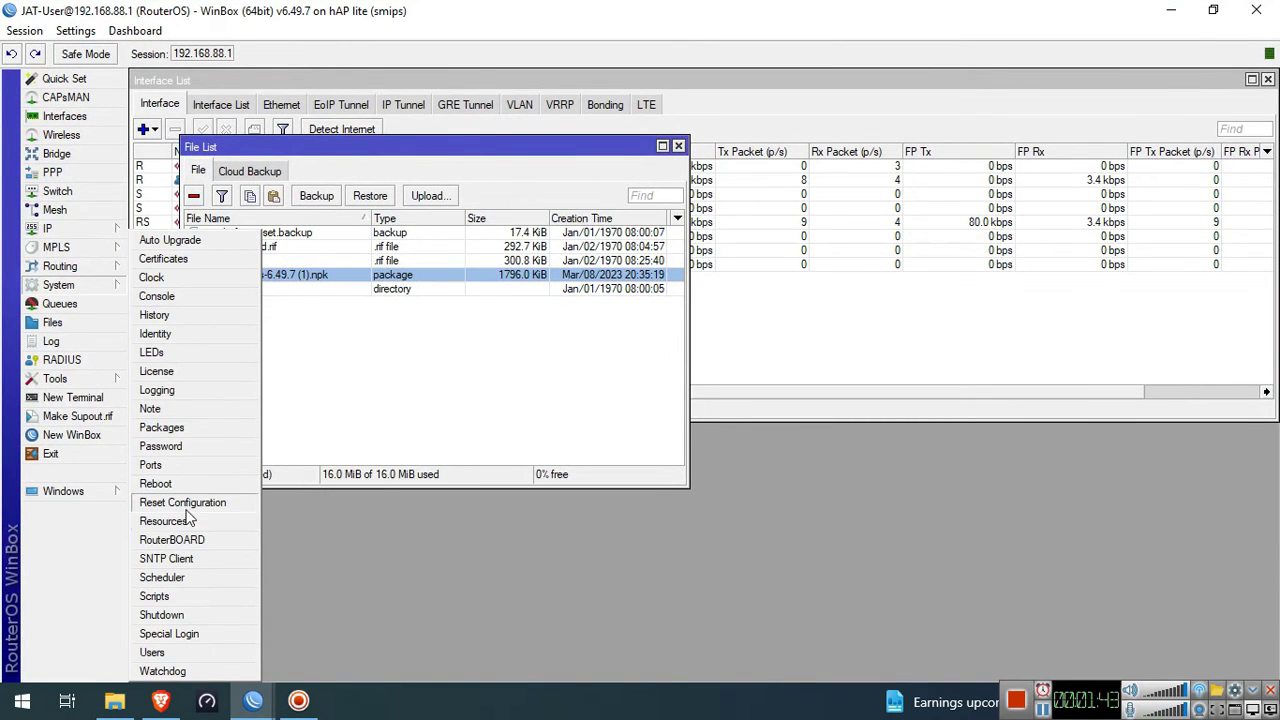
pyautogui.click(156, 483)
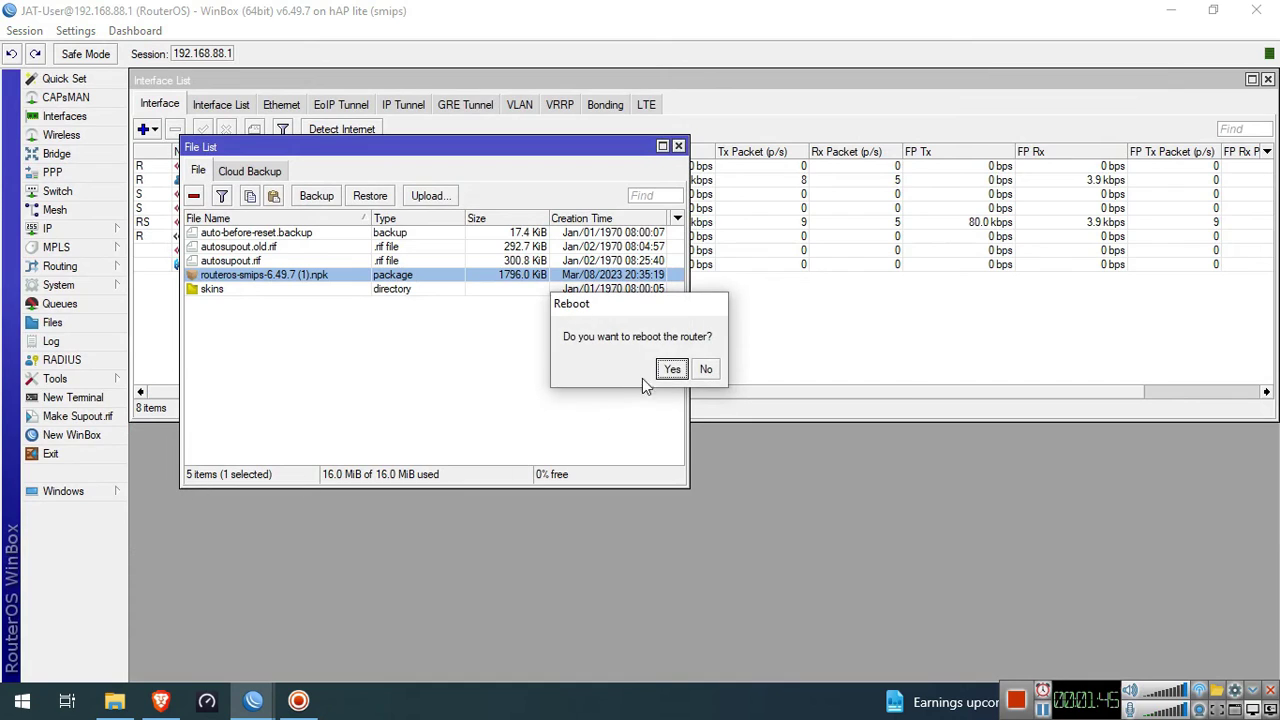
pyautogui.click(672, 369)
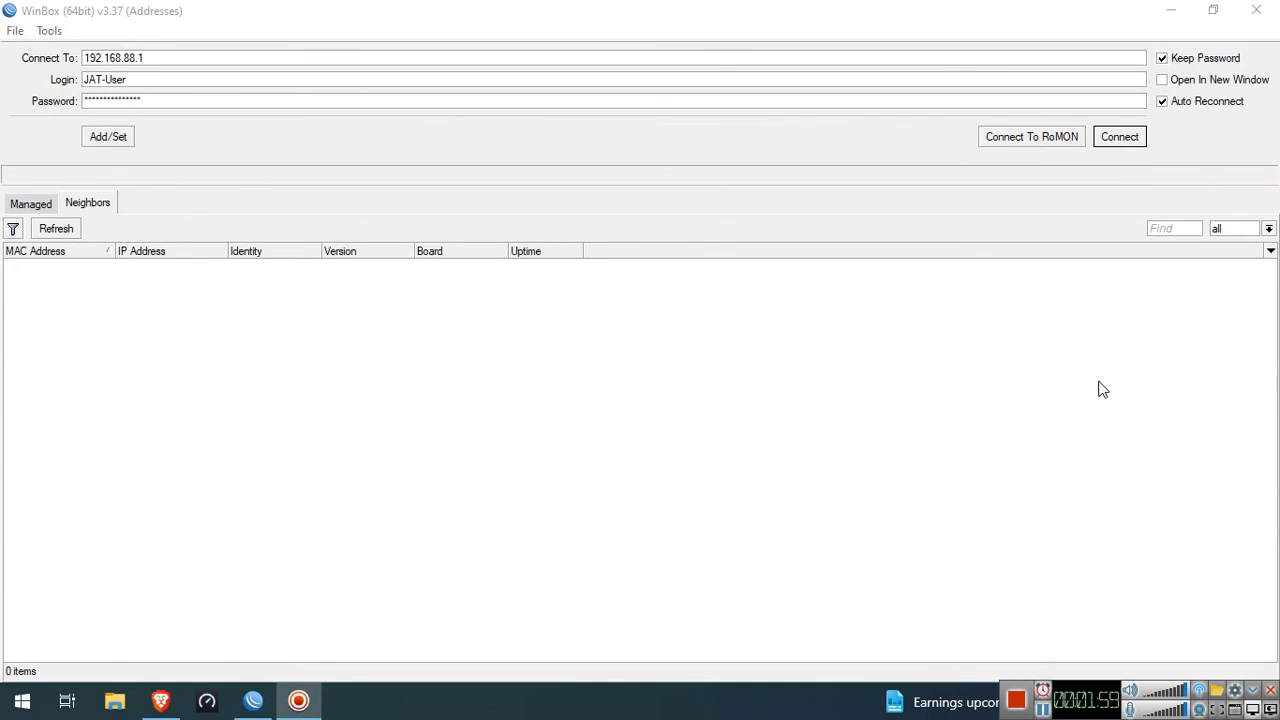
pyautogui.click(1122, 138)
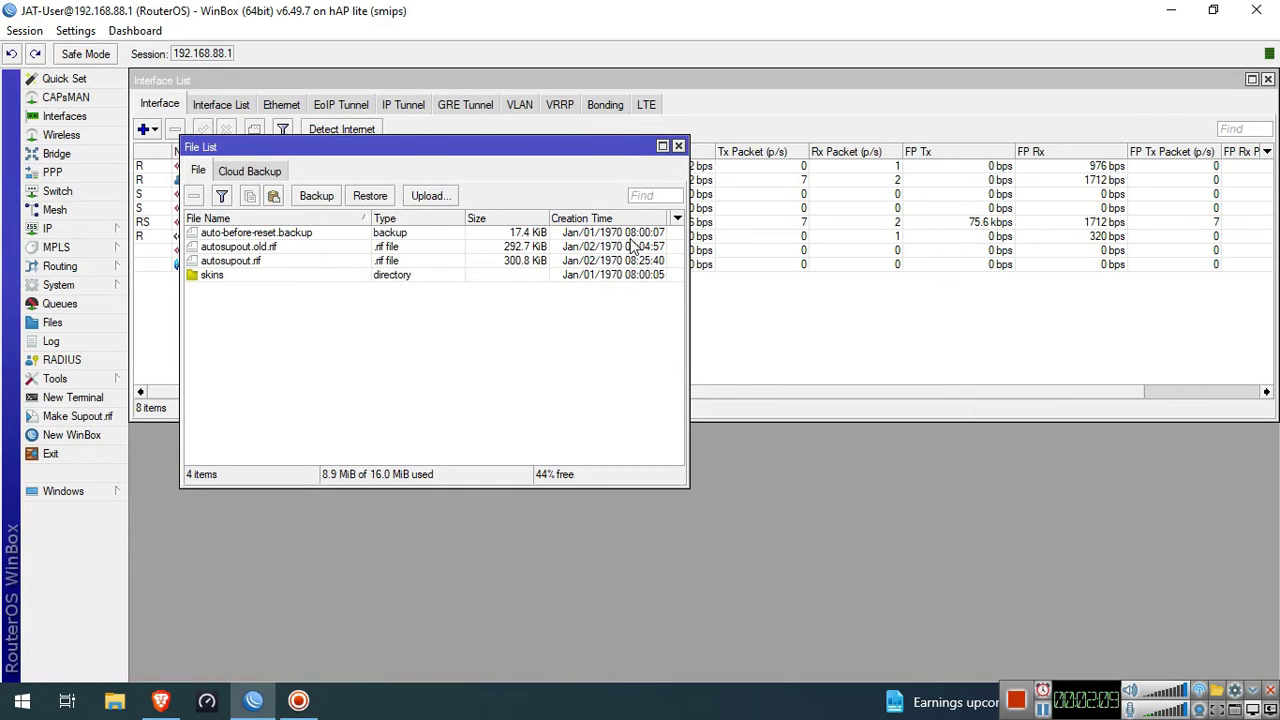
# Step: Close the file list and check for package updates, confirming RouterOS 6.49.7 is current
pyautogui.click(678, 146)
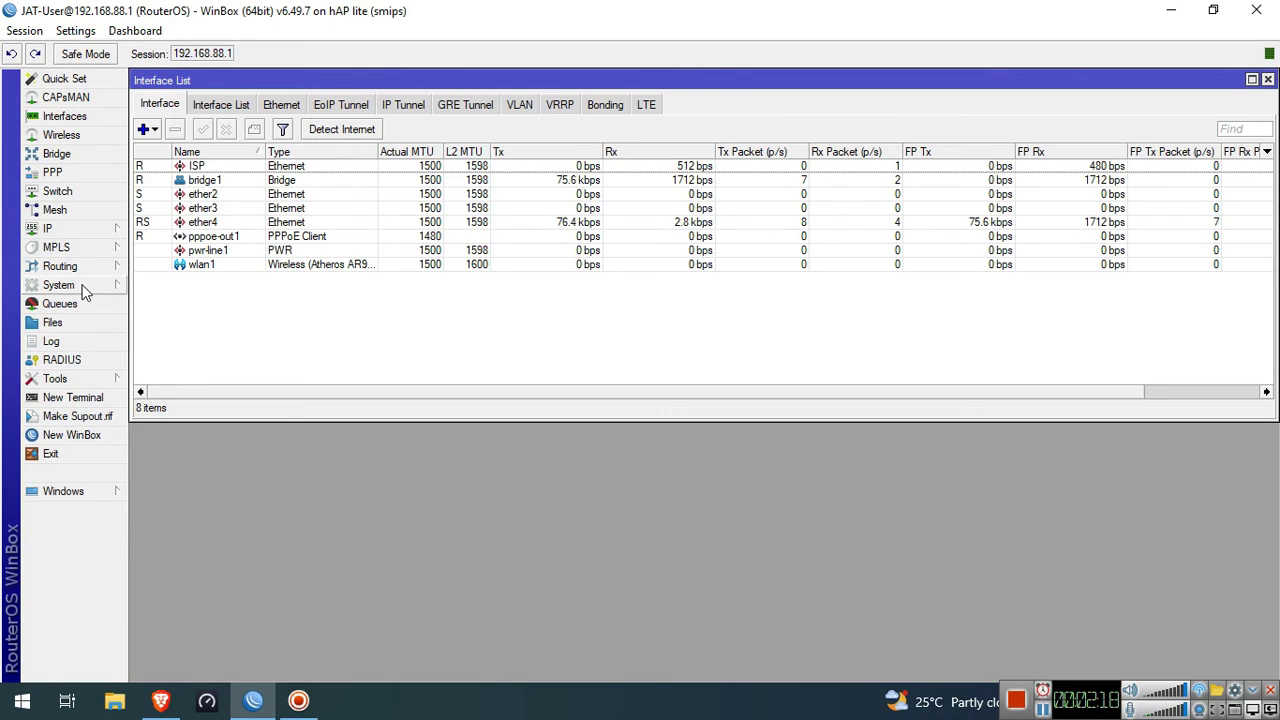
pyautogui.click(84, 290)
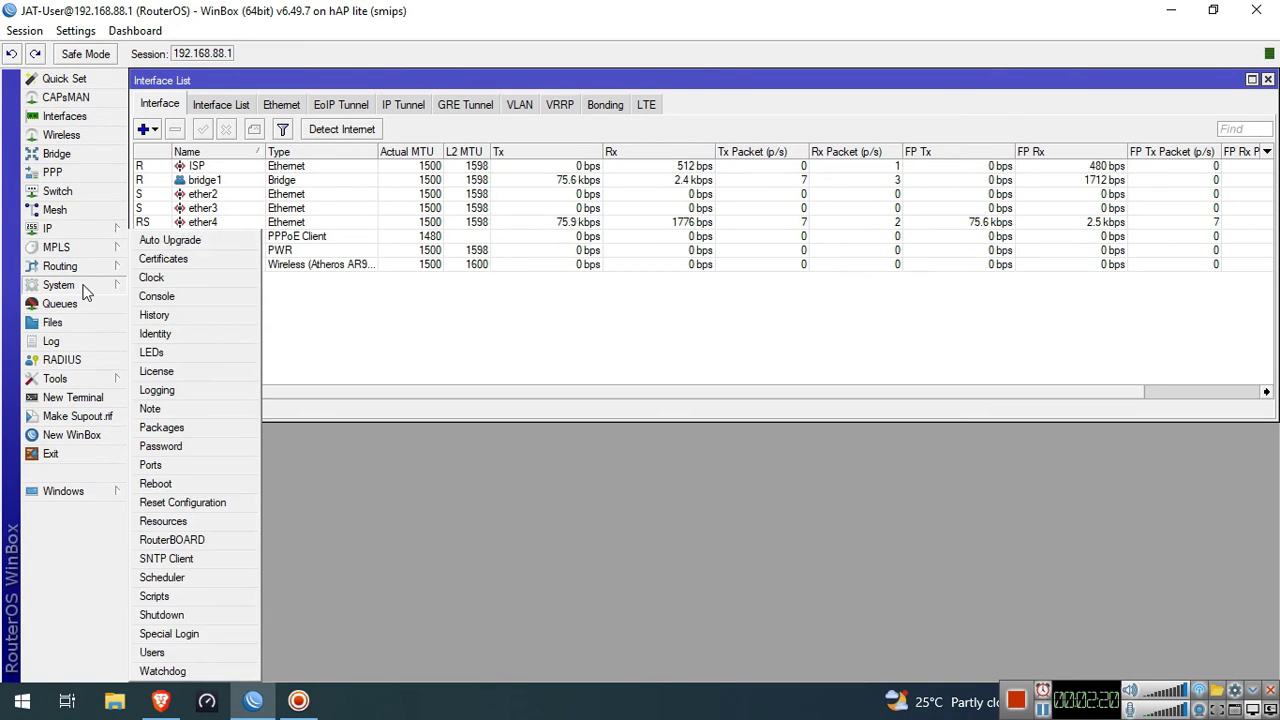
pyautogui.click(173, 430)
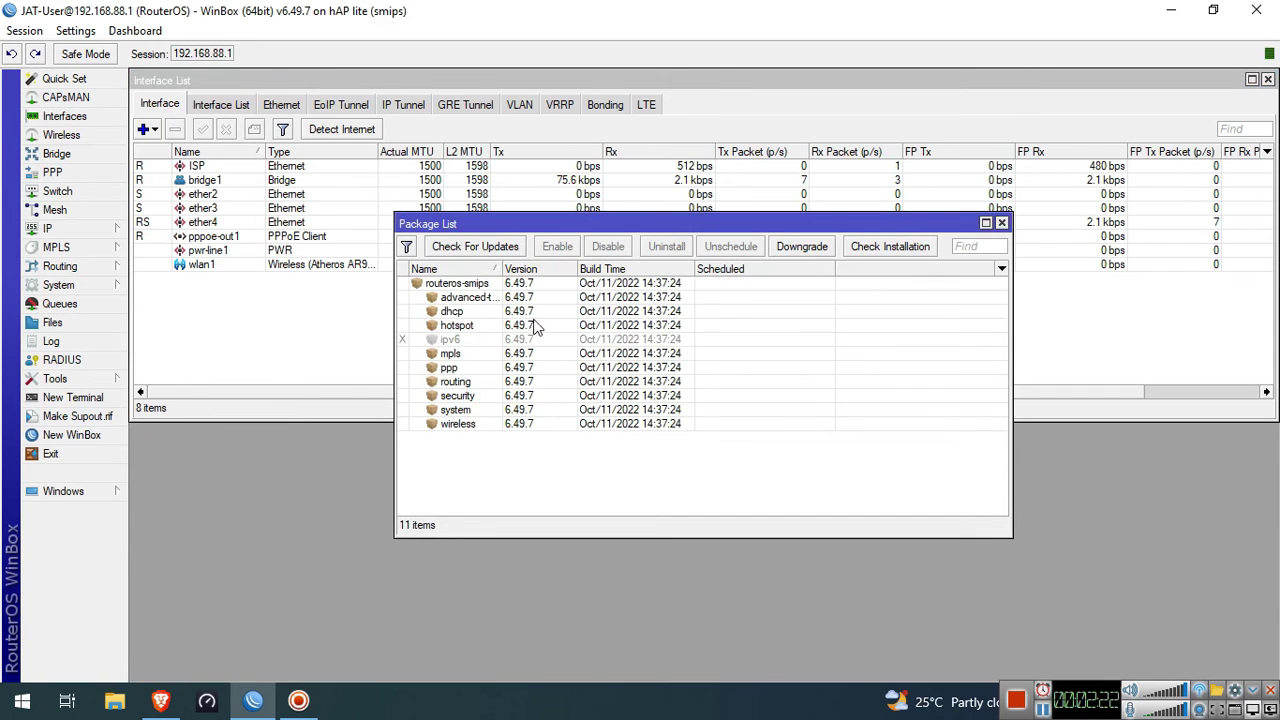
pyautogui.click(494, 249)
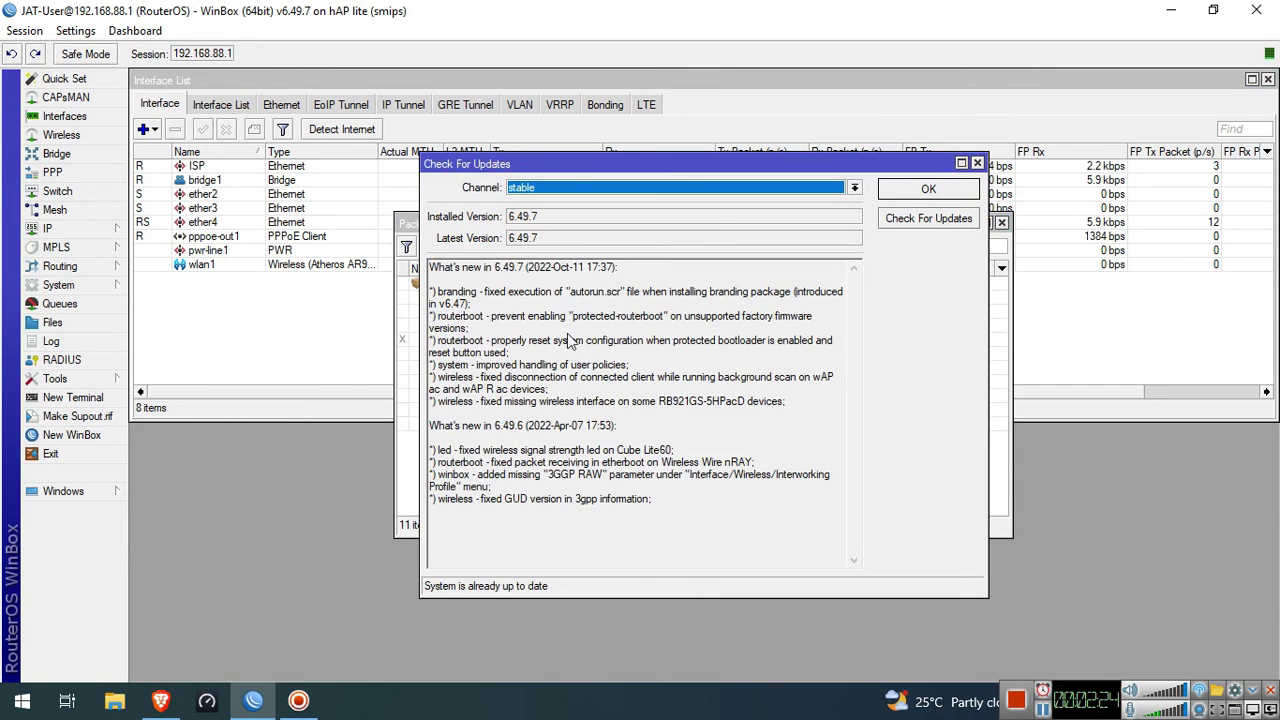
pyautogui.moveTo(562, 242); pyautogui.dragTo(506, 240)
pyautogui.click(912, 190)
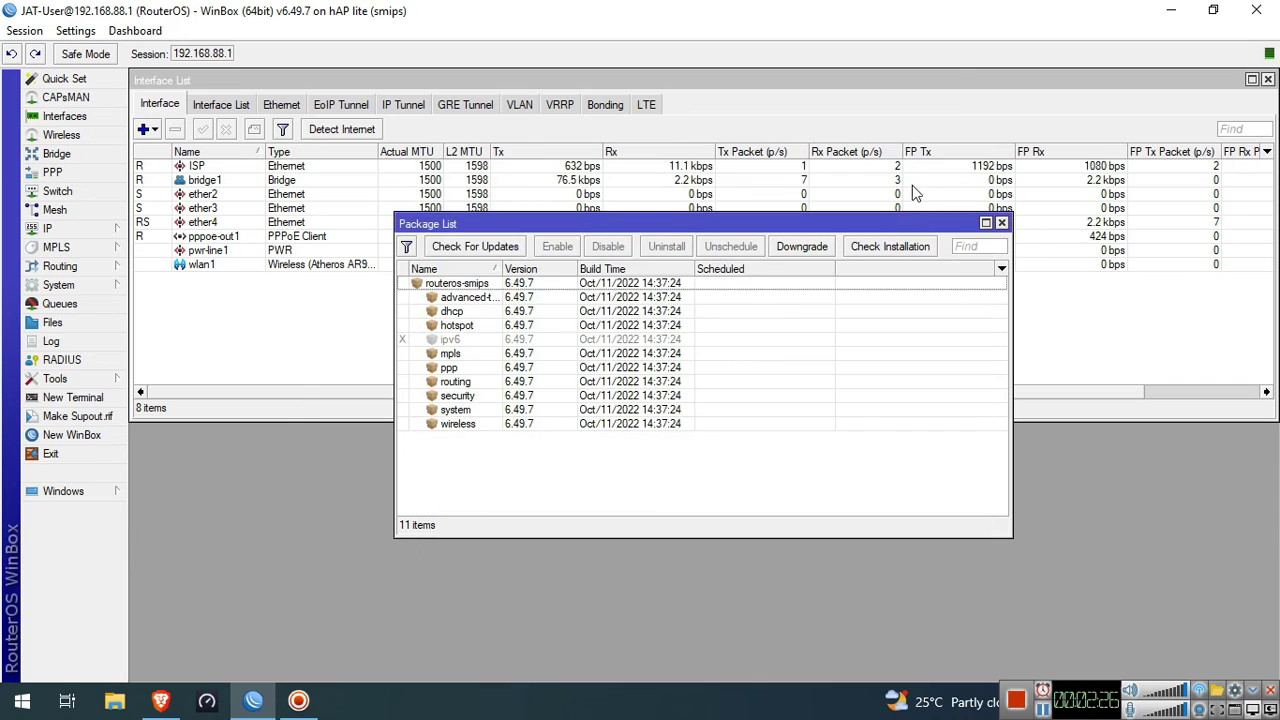
pyautogui.click(1000, 224)
# Step: Confirm the RouterBOARD current and upgrade firmware both read 6.49.7
pyautogui.click(58, 285)
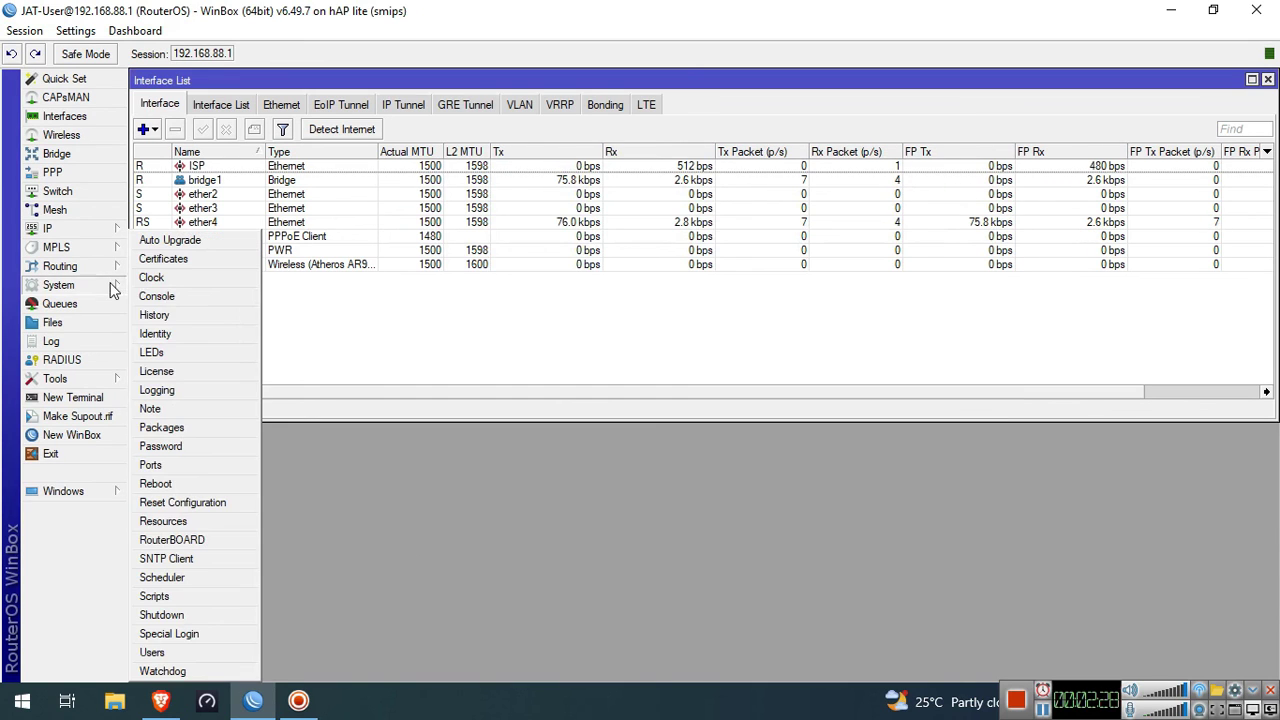
pyautogui.click(195, 540)
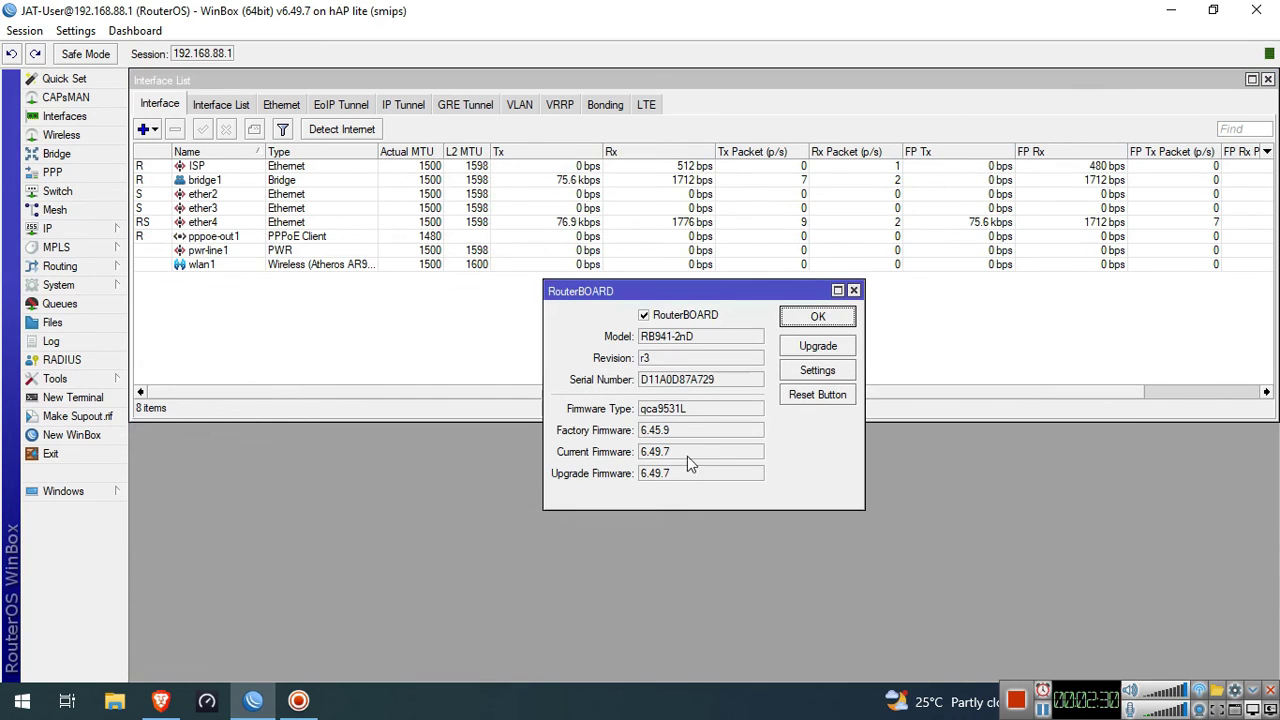
pyautogui.moveTo(680, 473)
pyautogui.mouseDown()
pyautogui.moveTo(632, 474)
pyautogui.moveTo(602, 456)
pyautogui.mouseUp()
pyautogui.click(840, 318)
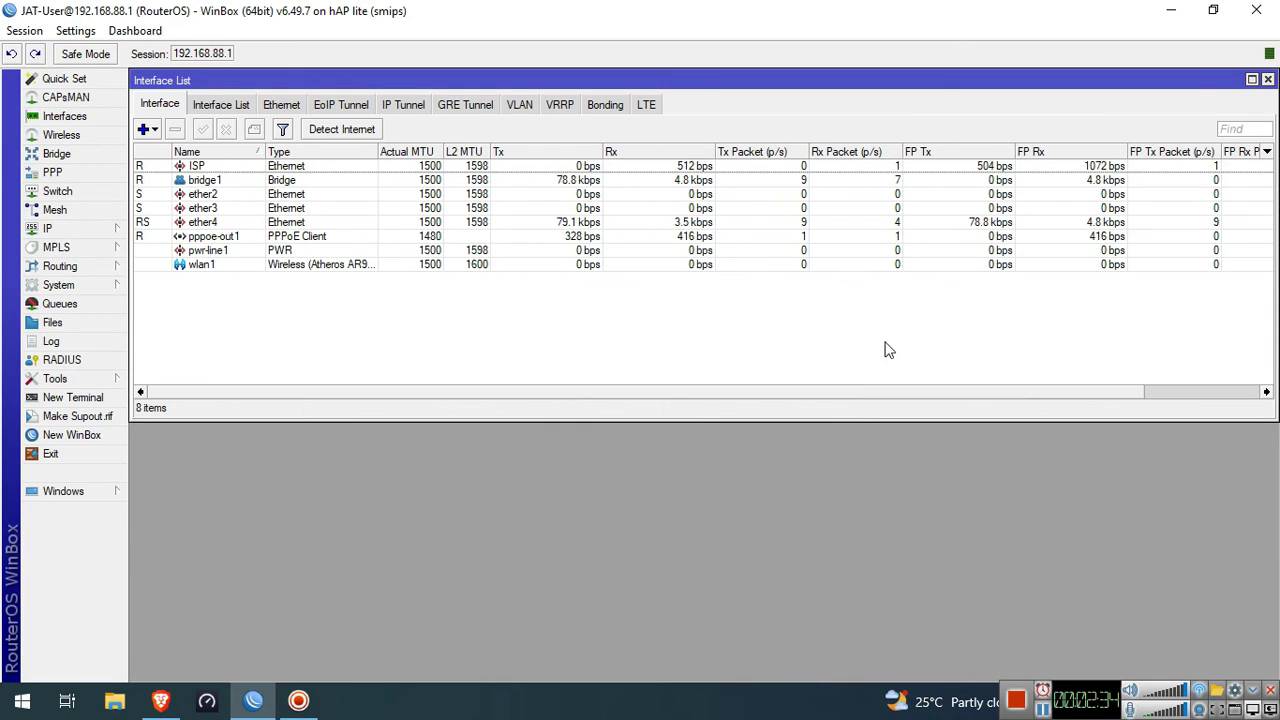